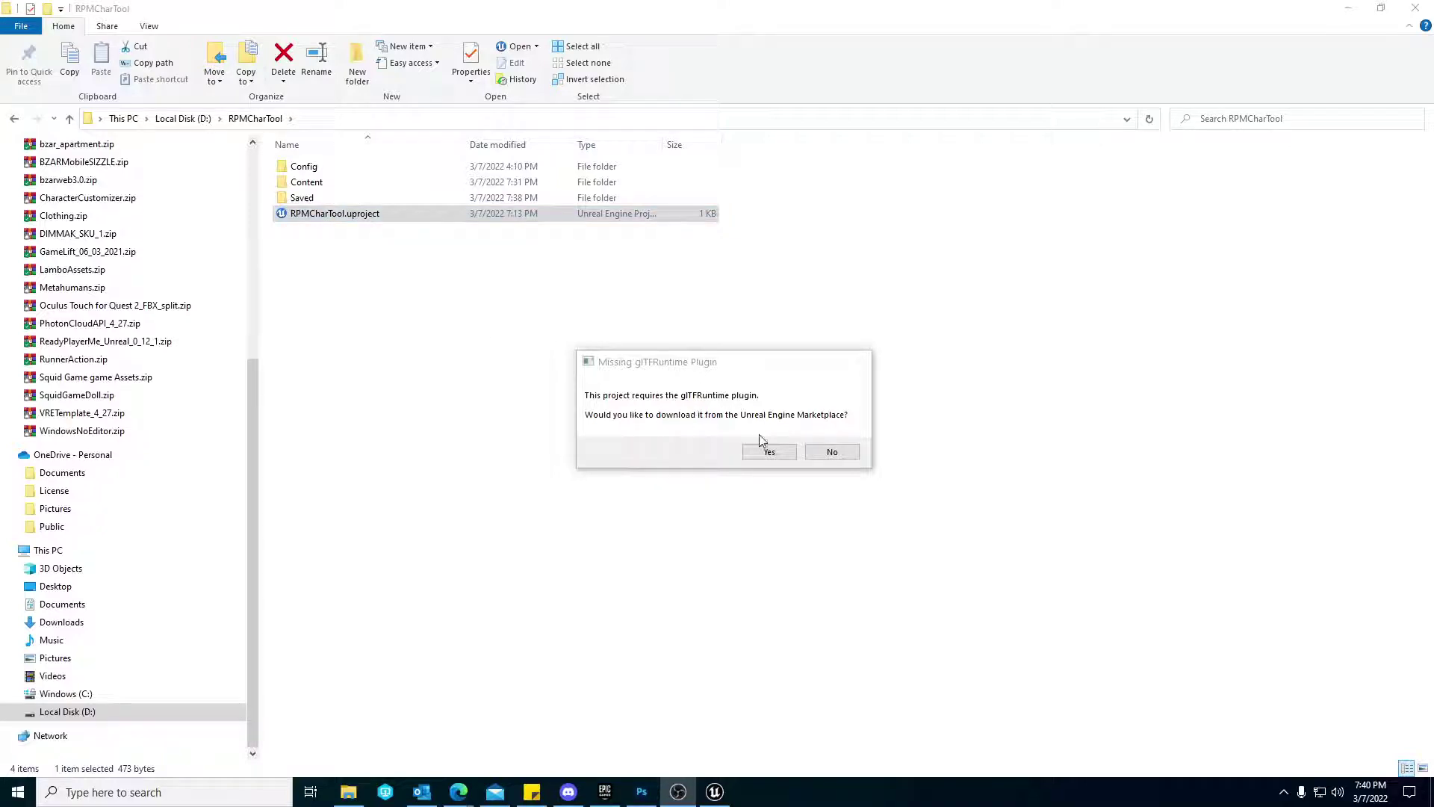
Decline downloading glTFRuntime, open the project with the missing glTFRuntime and ReadyPlayerMe plugins disabled, and close the Message Log
click(832, 453)
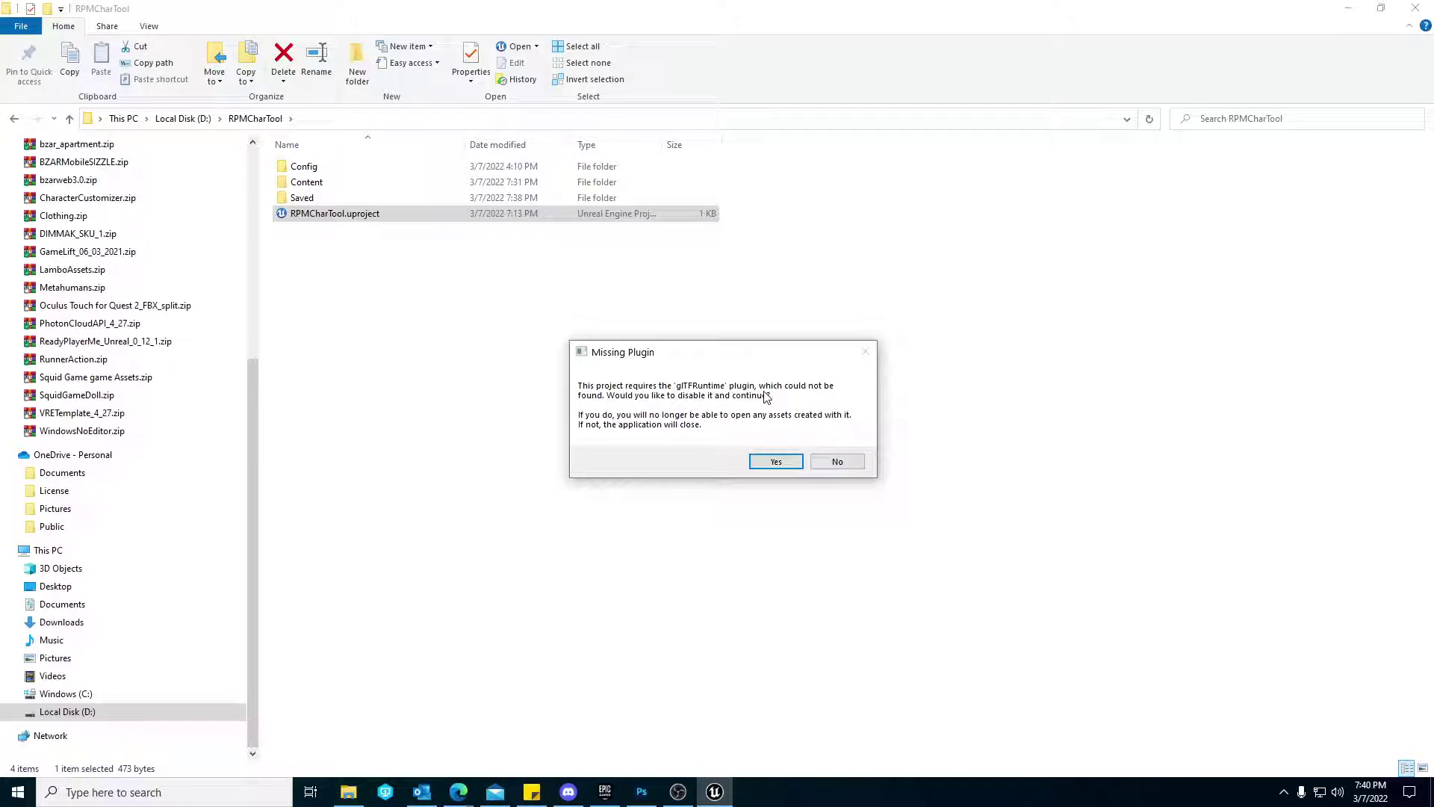
click(773, 462)
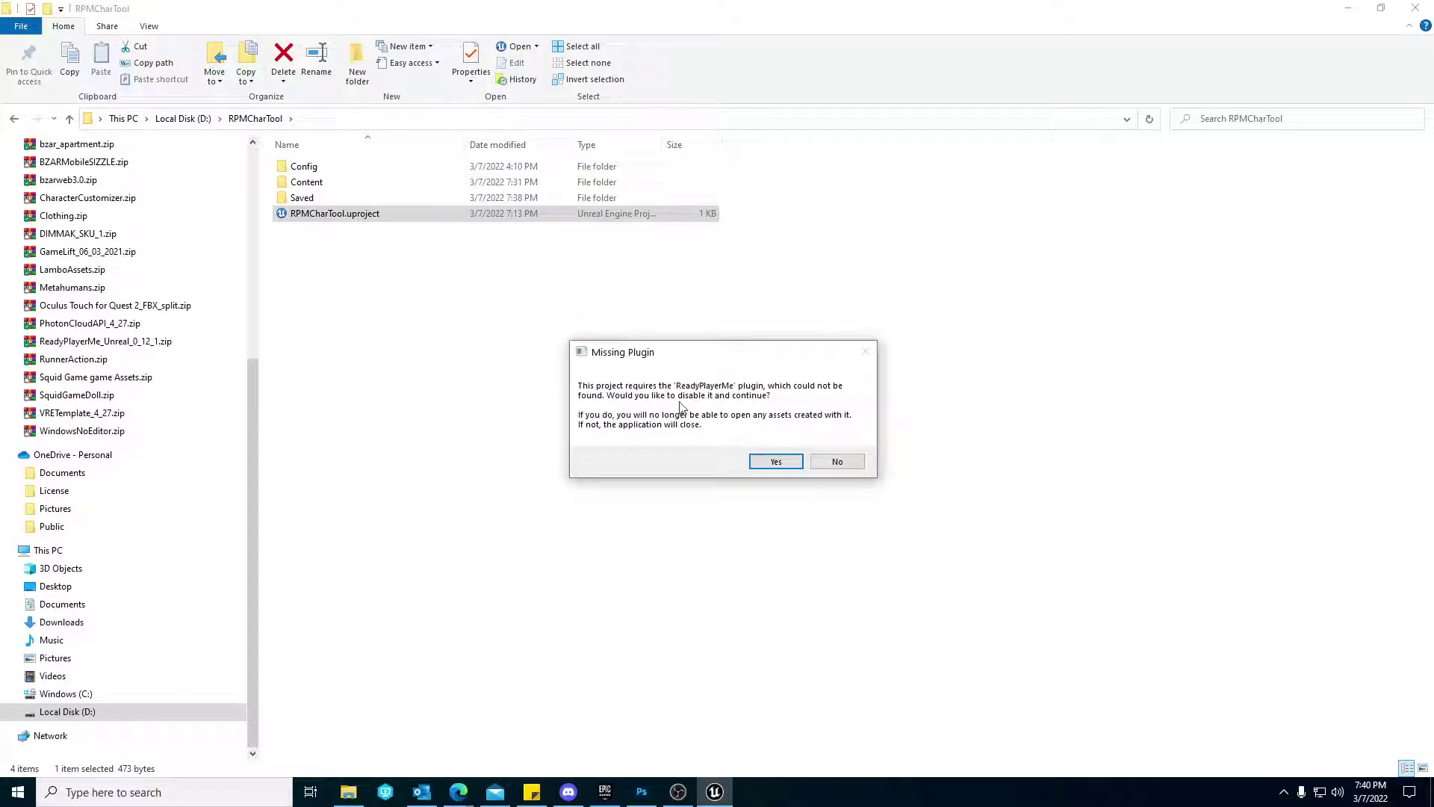
click(774, 462)
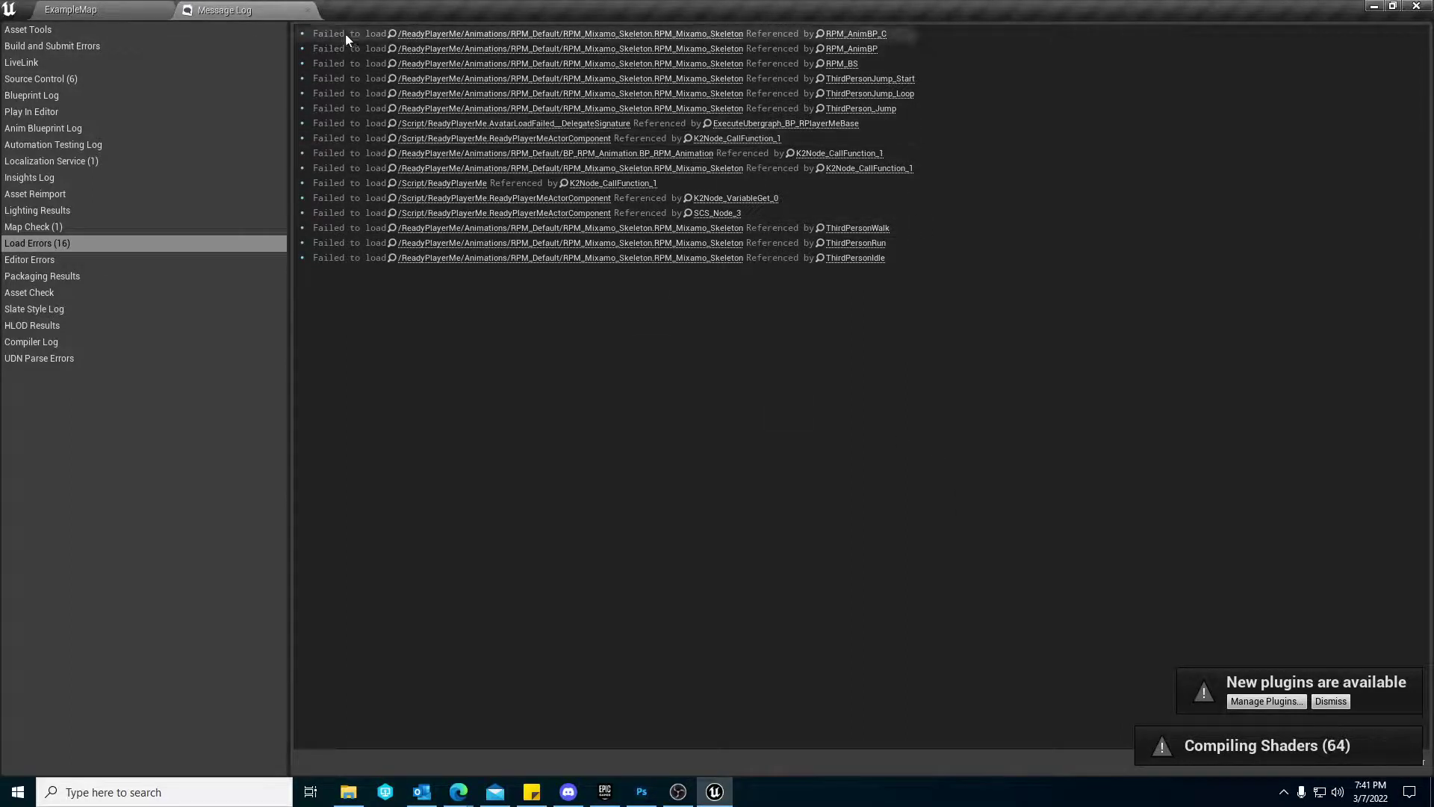
click(308, 10)
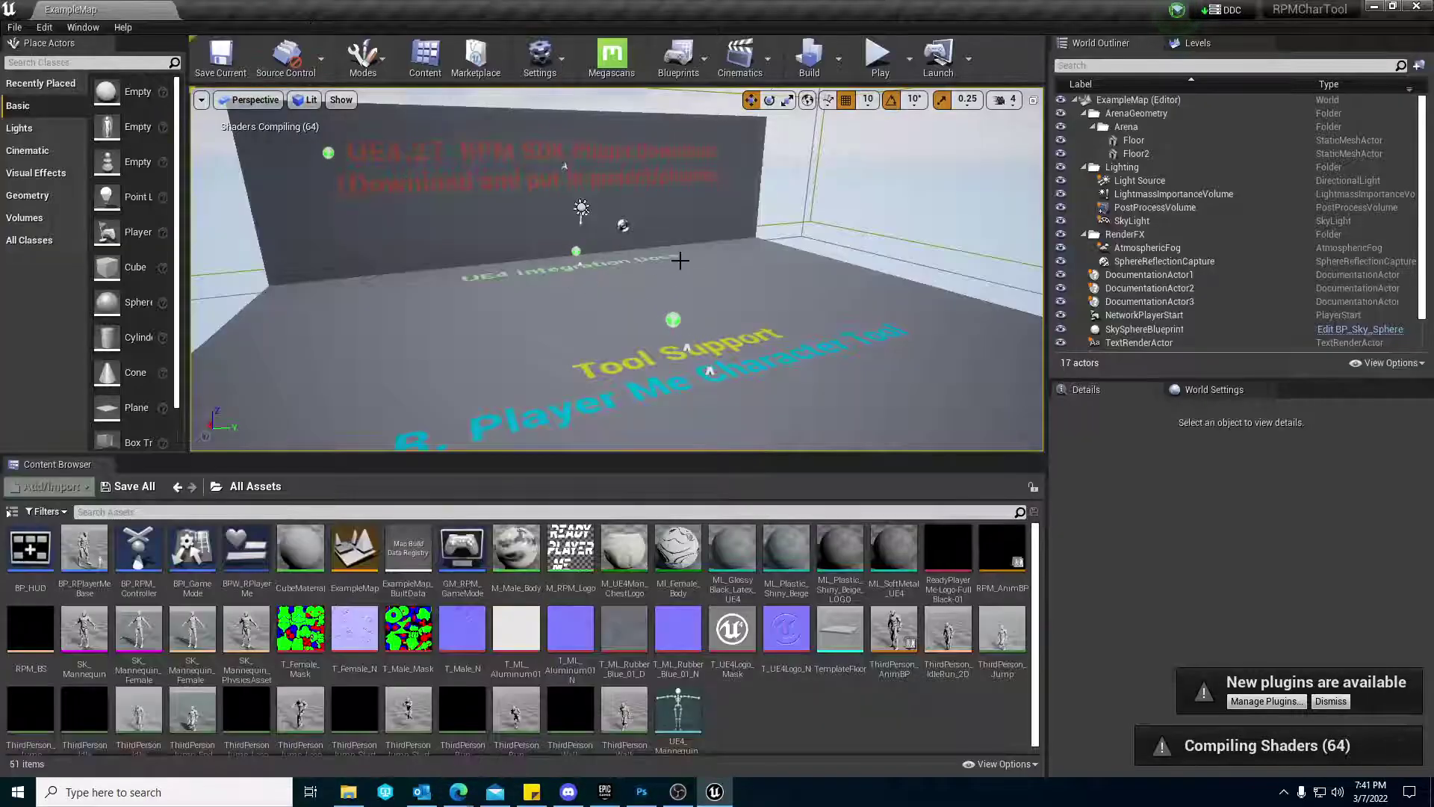
Show the content folder tree, open the RPMCharacterTool folder, and view the map's GameMode override in World Settings
right_drag(819, 310, 777, 290)
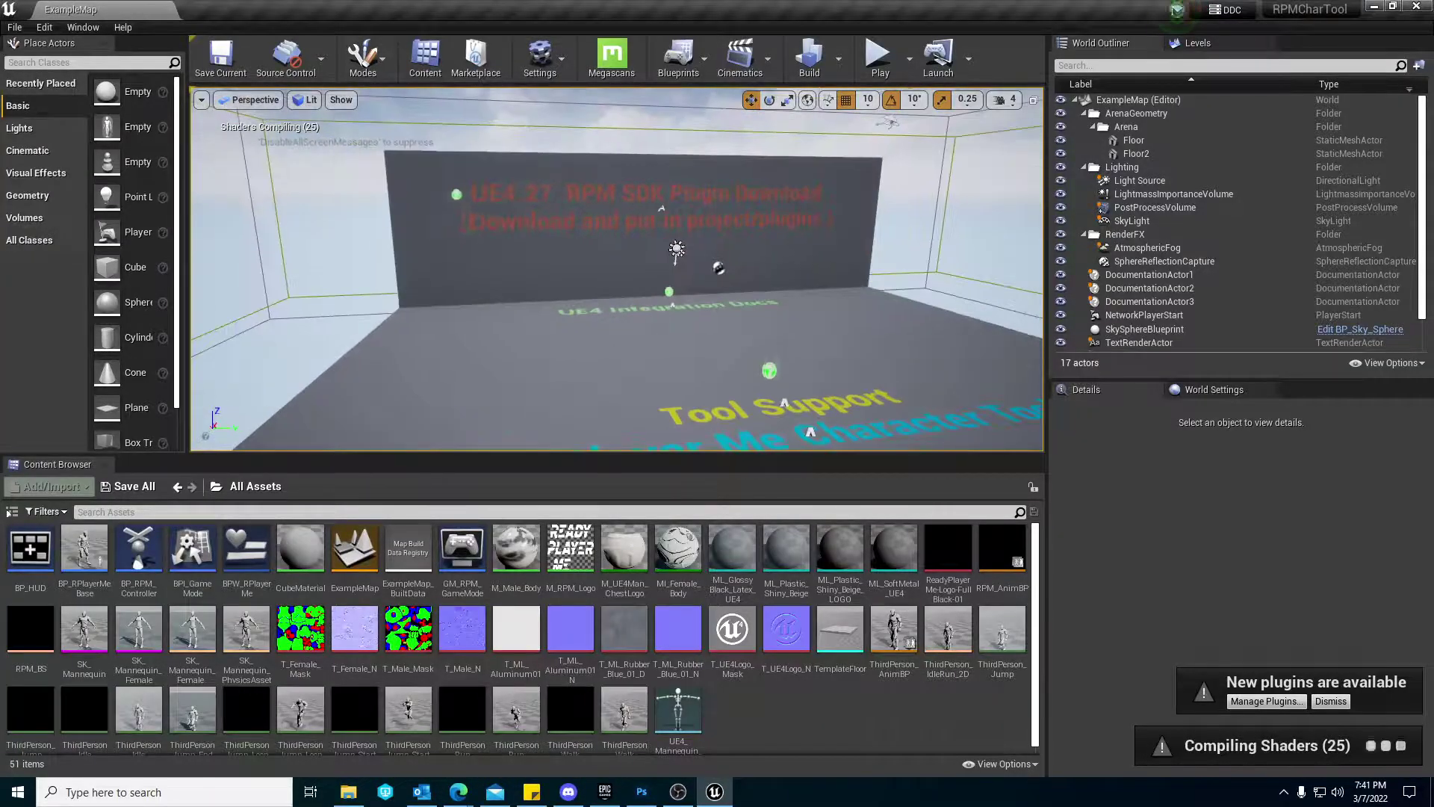
click(11, 512)
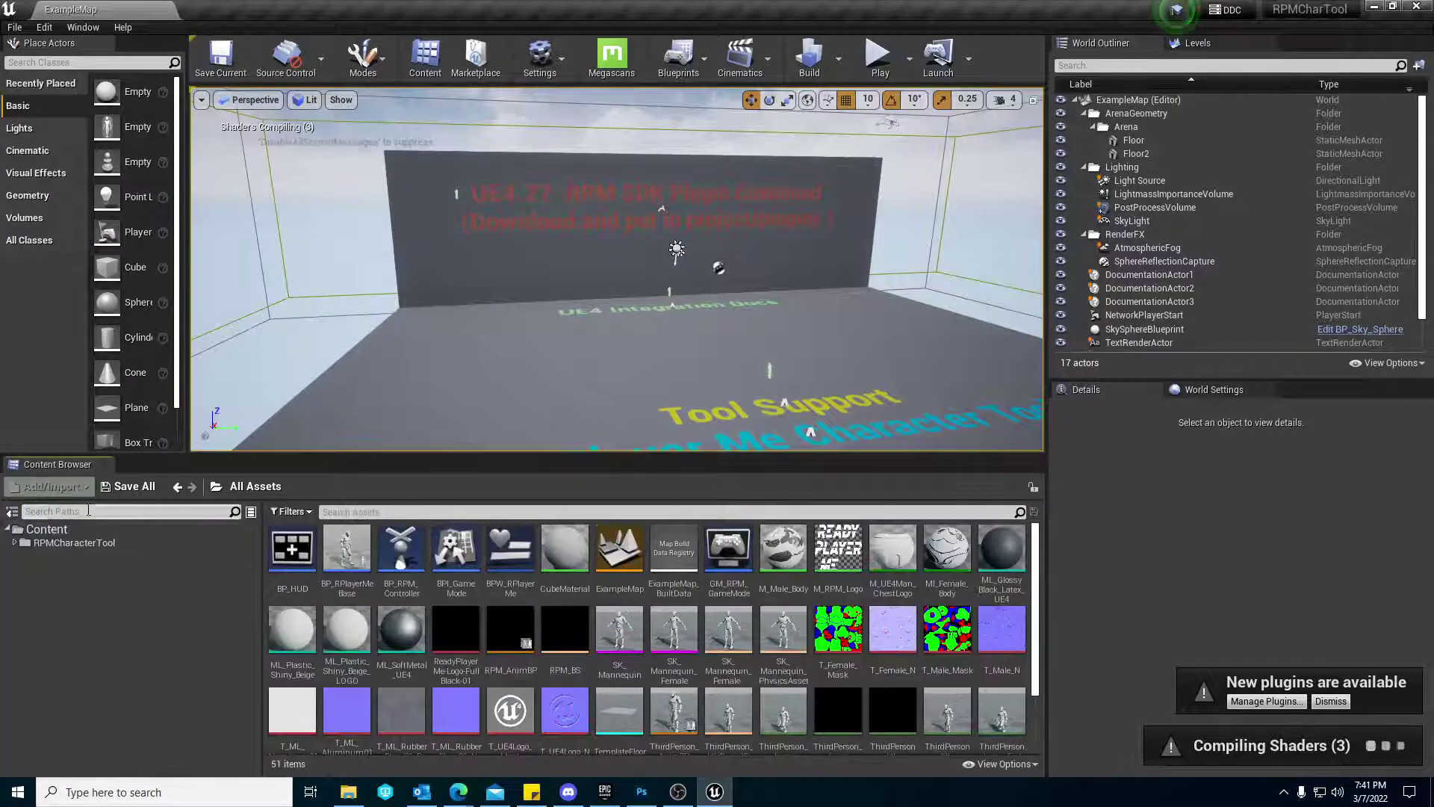
click(46, 542)
right_drag(585, 287, 640, 297)
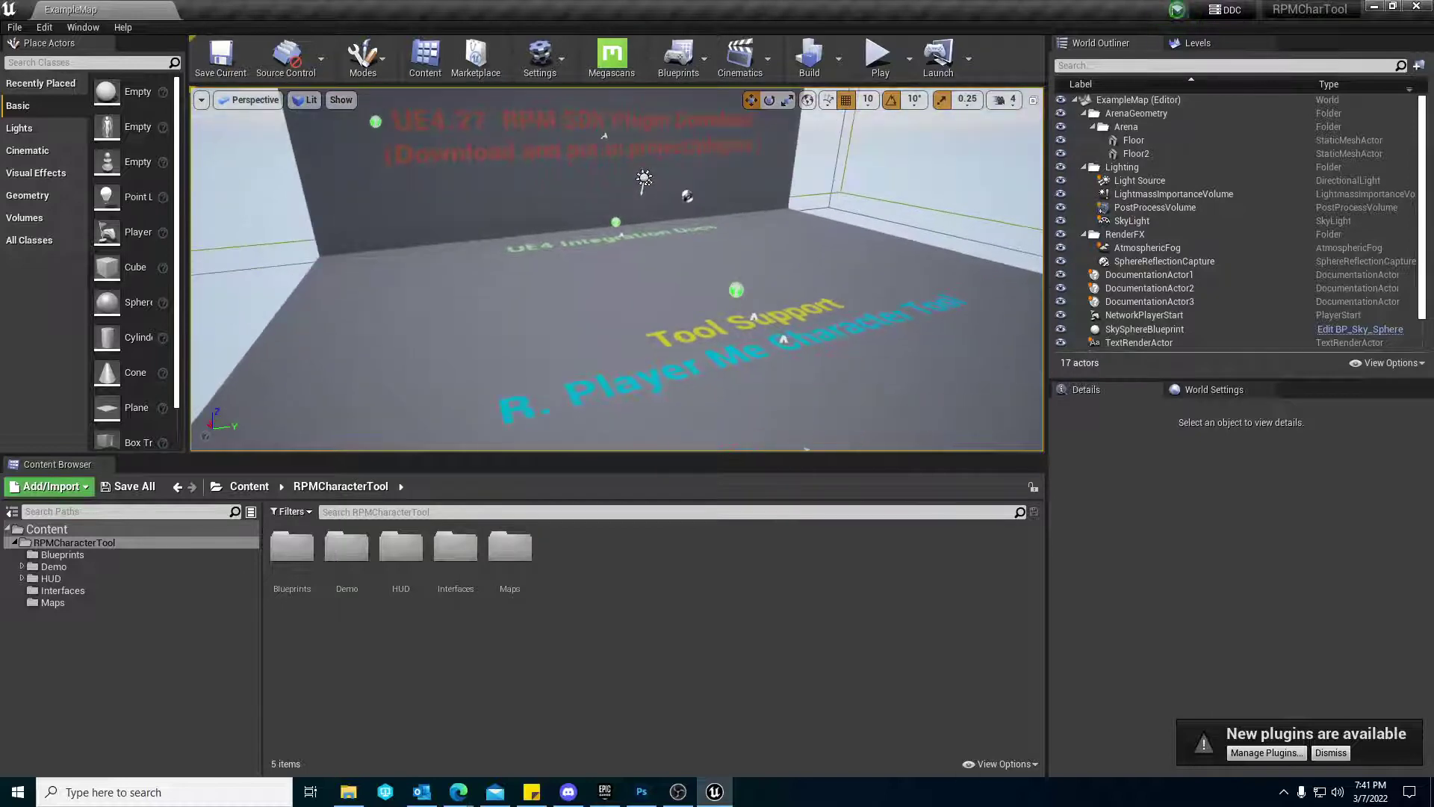
click(1195, 389)
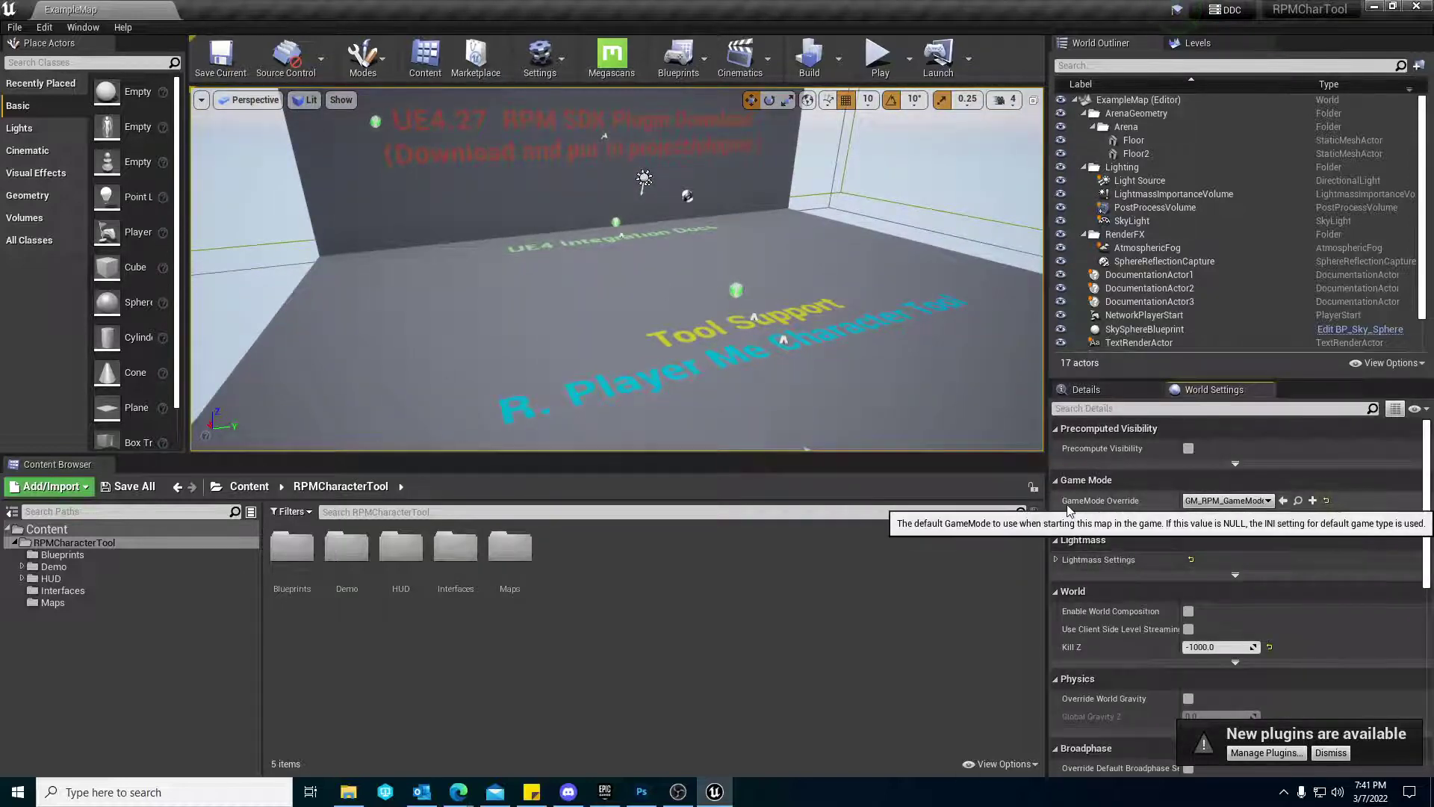
scroll(753, 355, down, 2)
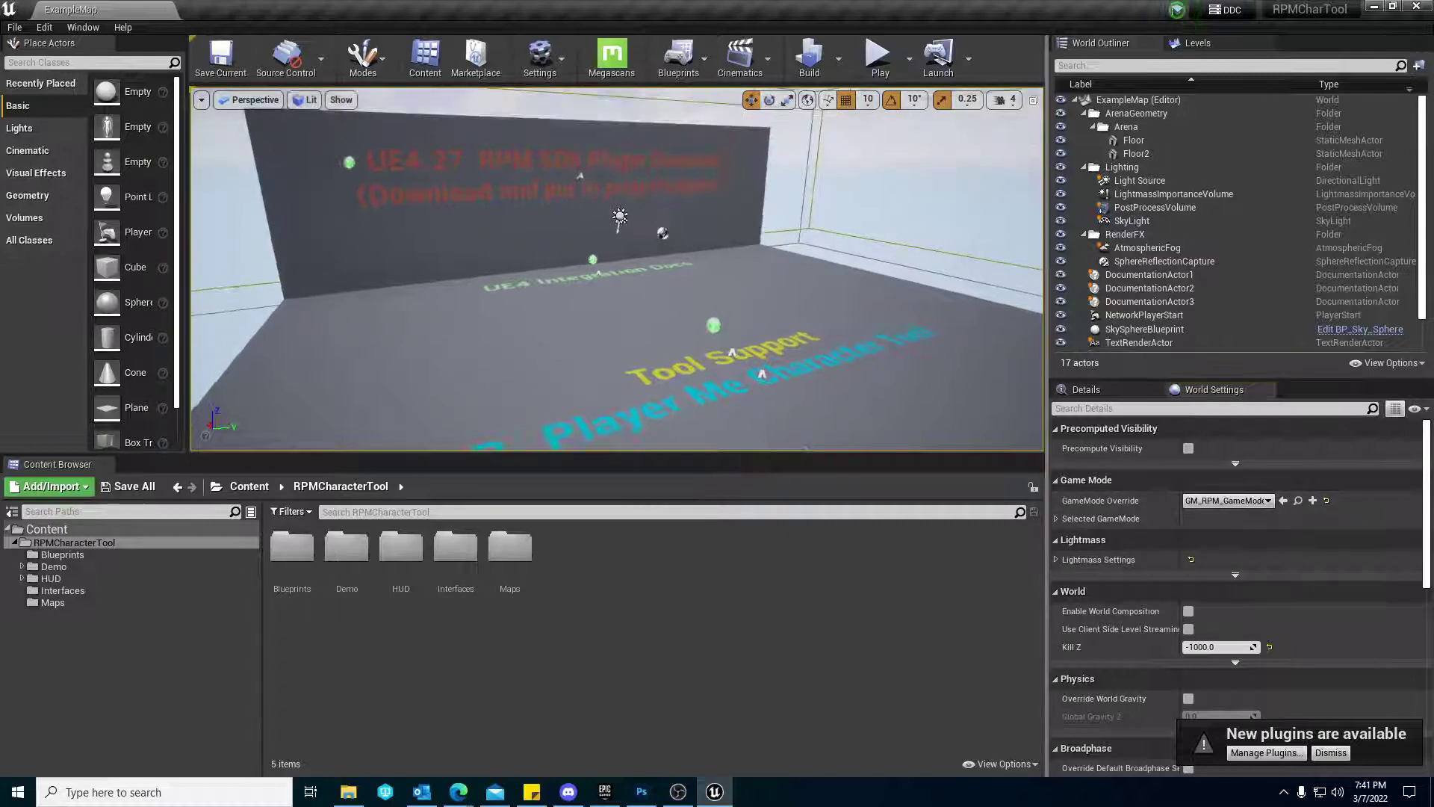
Open the help URL of the documentation actor beside the RPM SDK Plugin Download sign, allowing the external link
right_drag(752, 355, 728, 325)
key(w)
right_drag(829, 205, 820, 206)
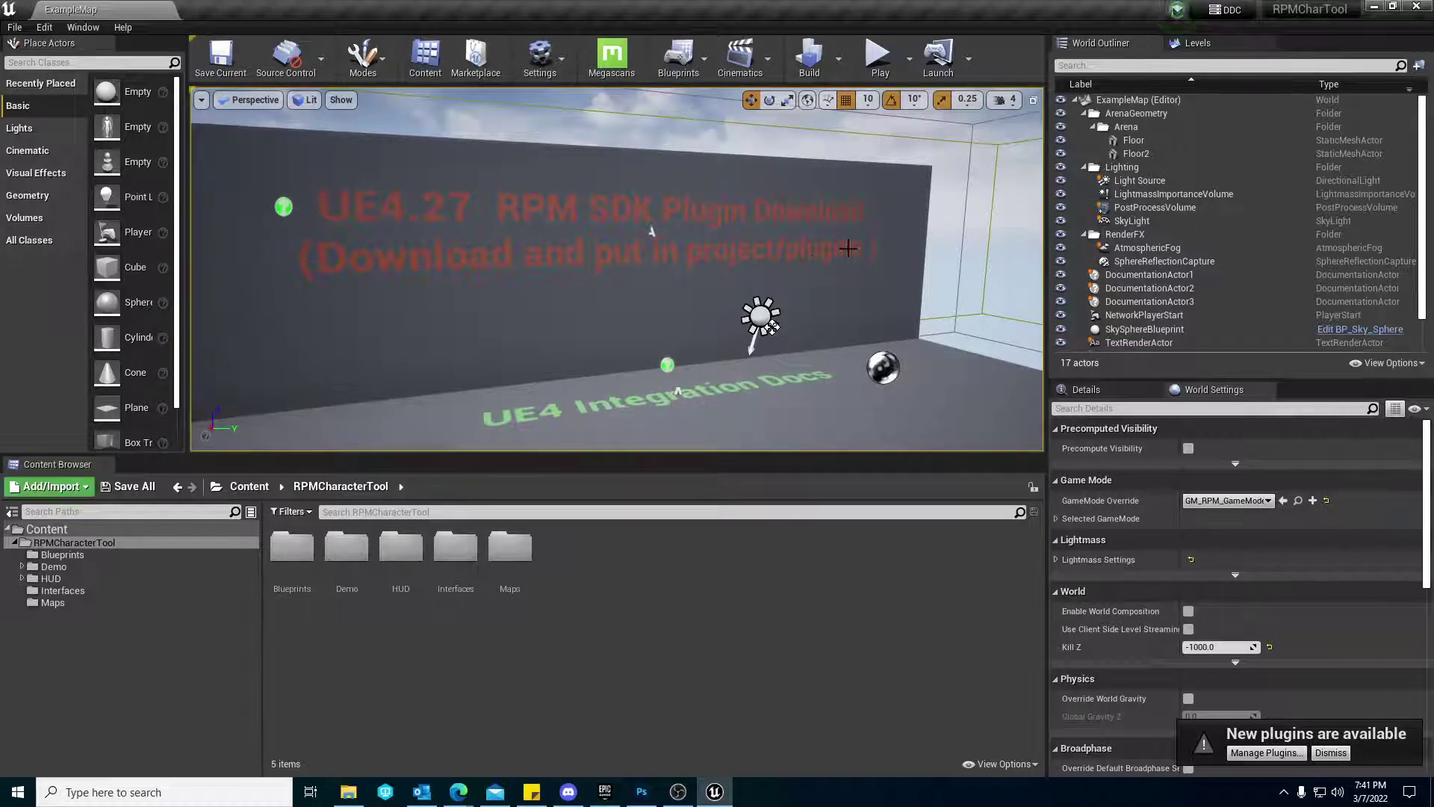
click(283, 207)
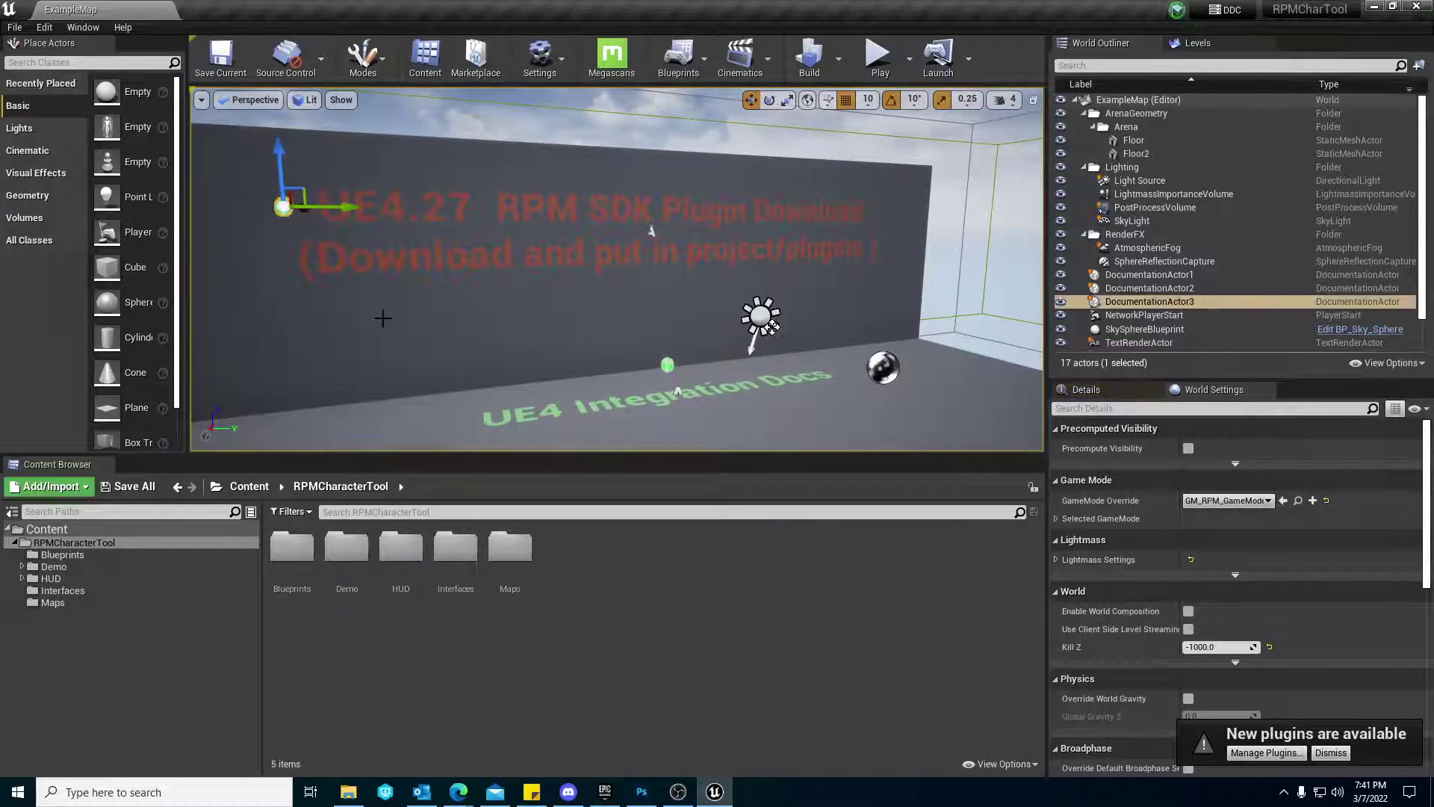
click(1085, 389)
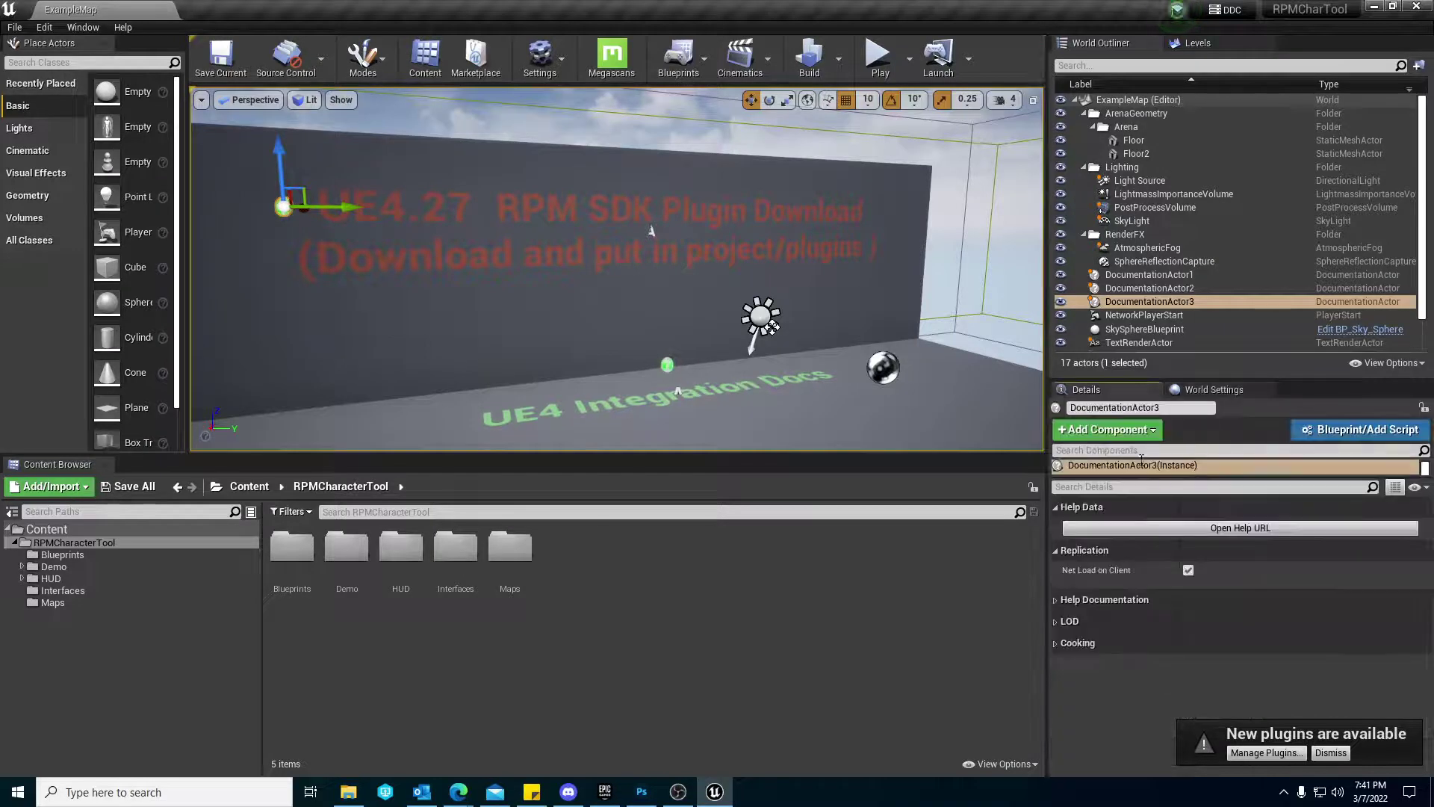
click(1200, 530)
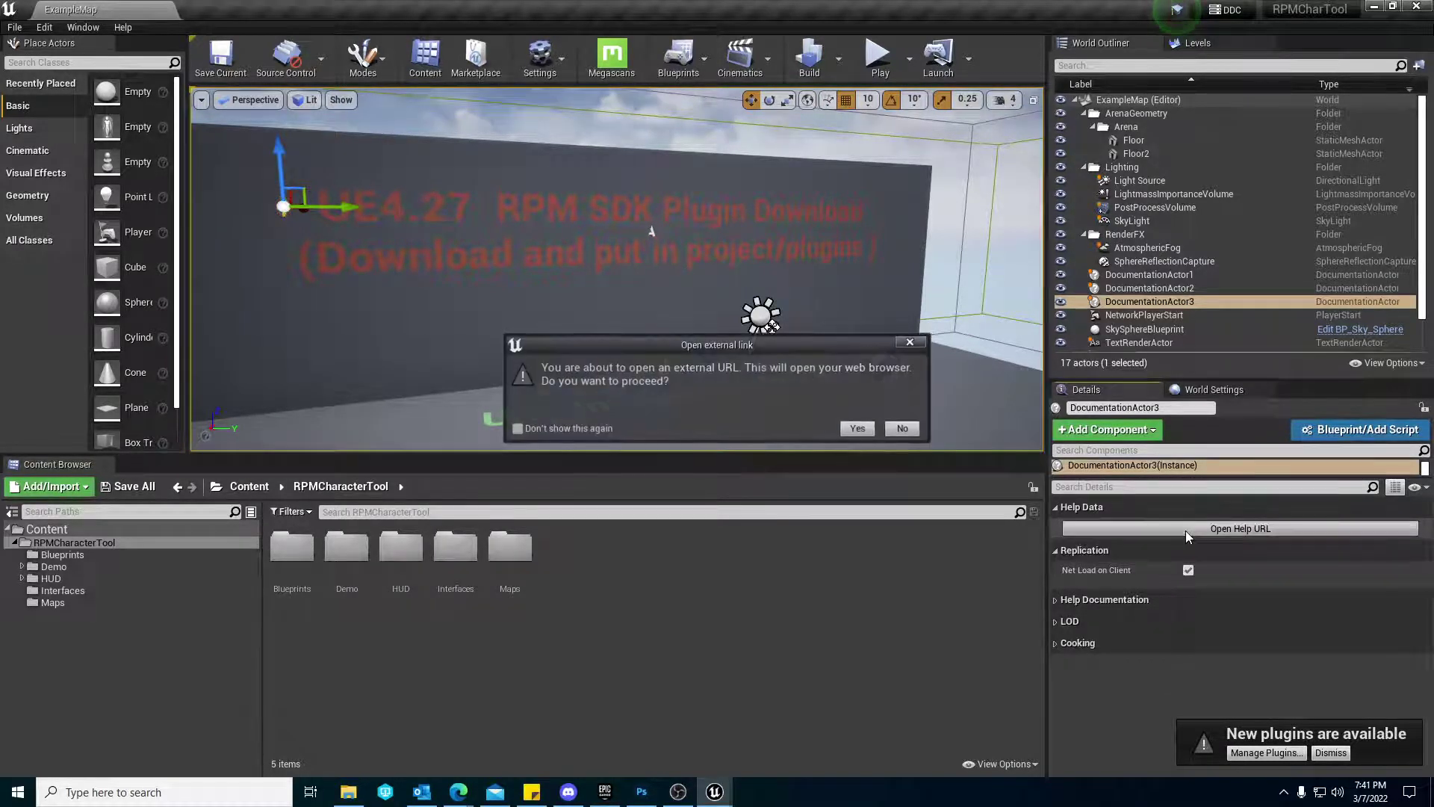
click(855, 429)
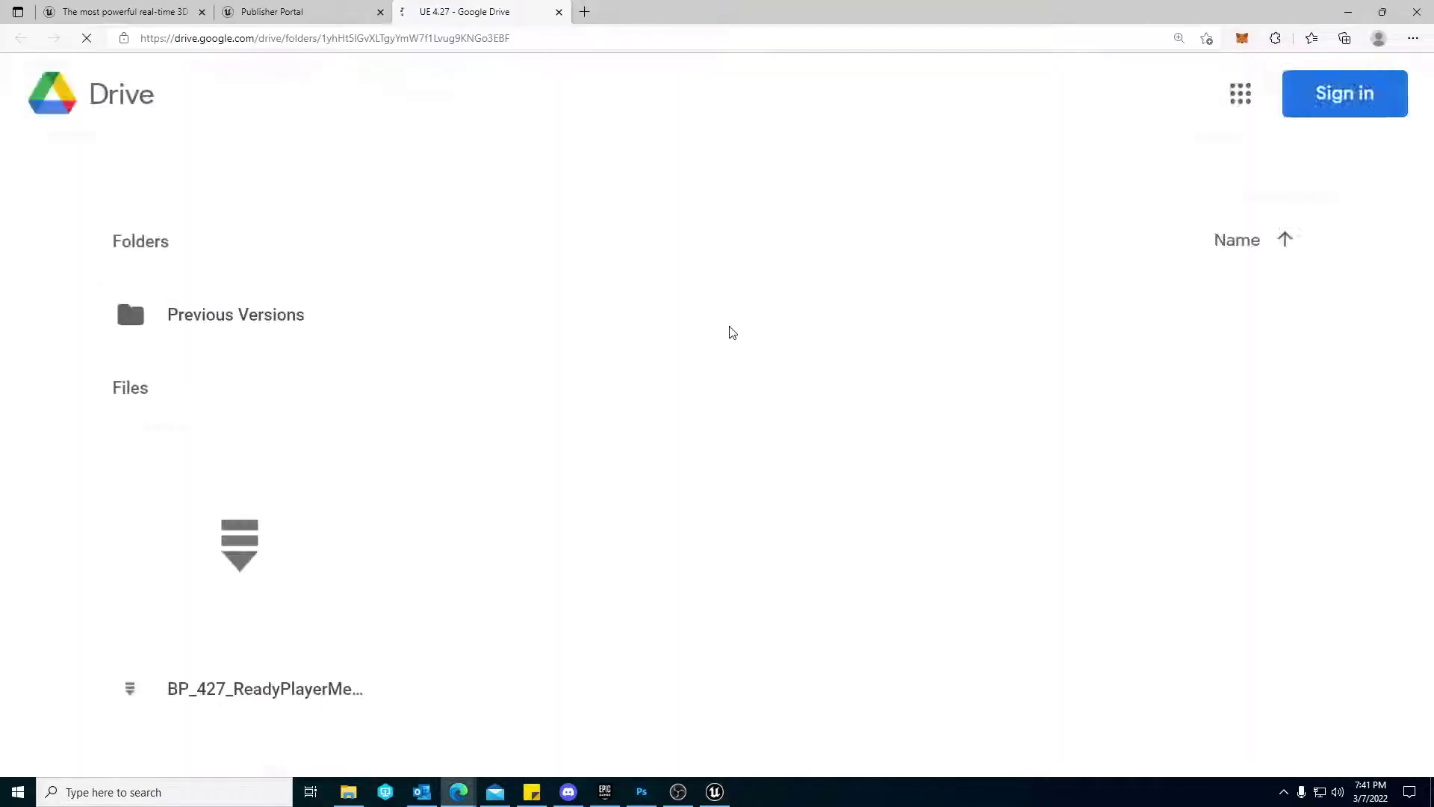
Look over the UE 4.27 Google Drive folder and the other open browser pages, and return to the Unreal editor
mouse_move(272, 496)
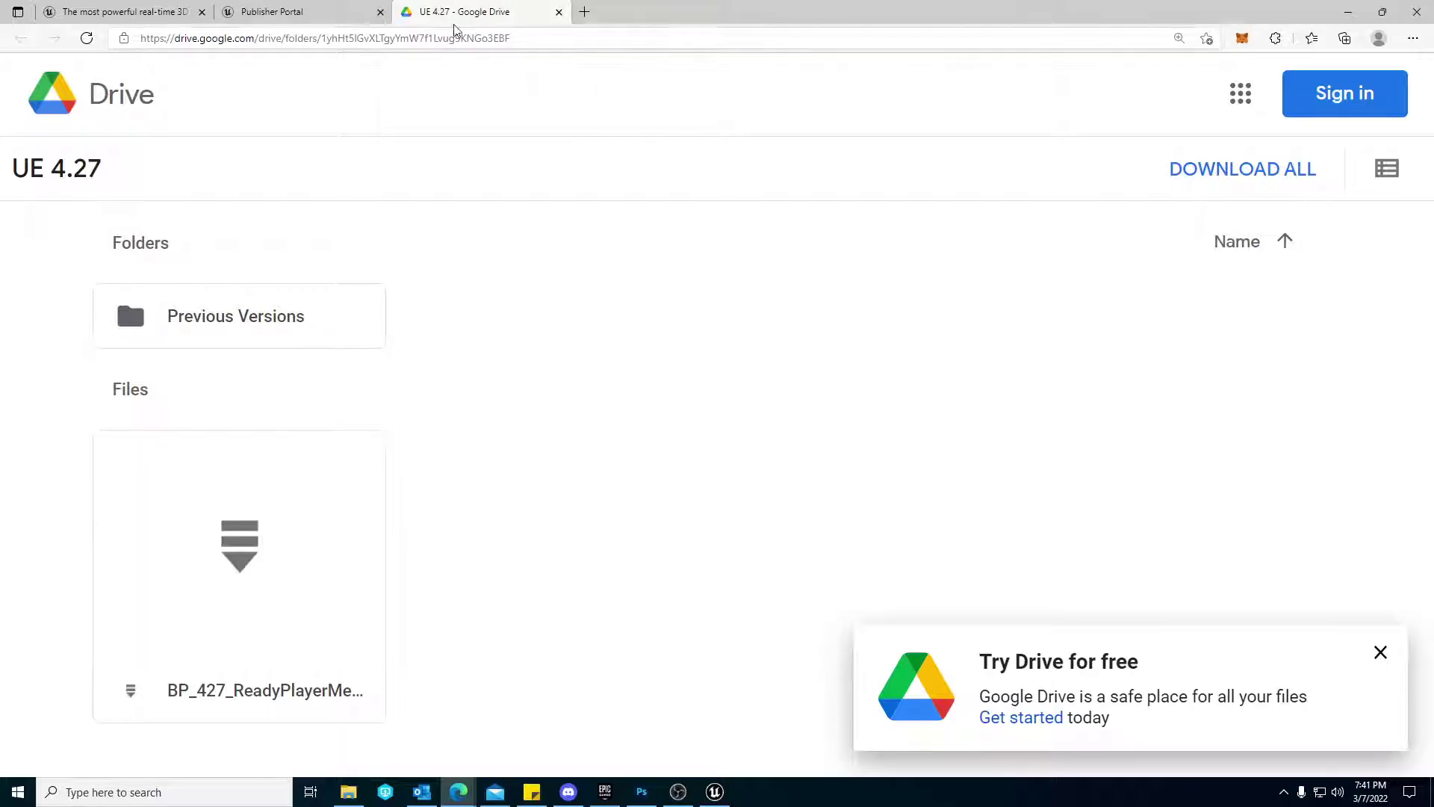
click(283, 12)
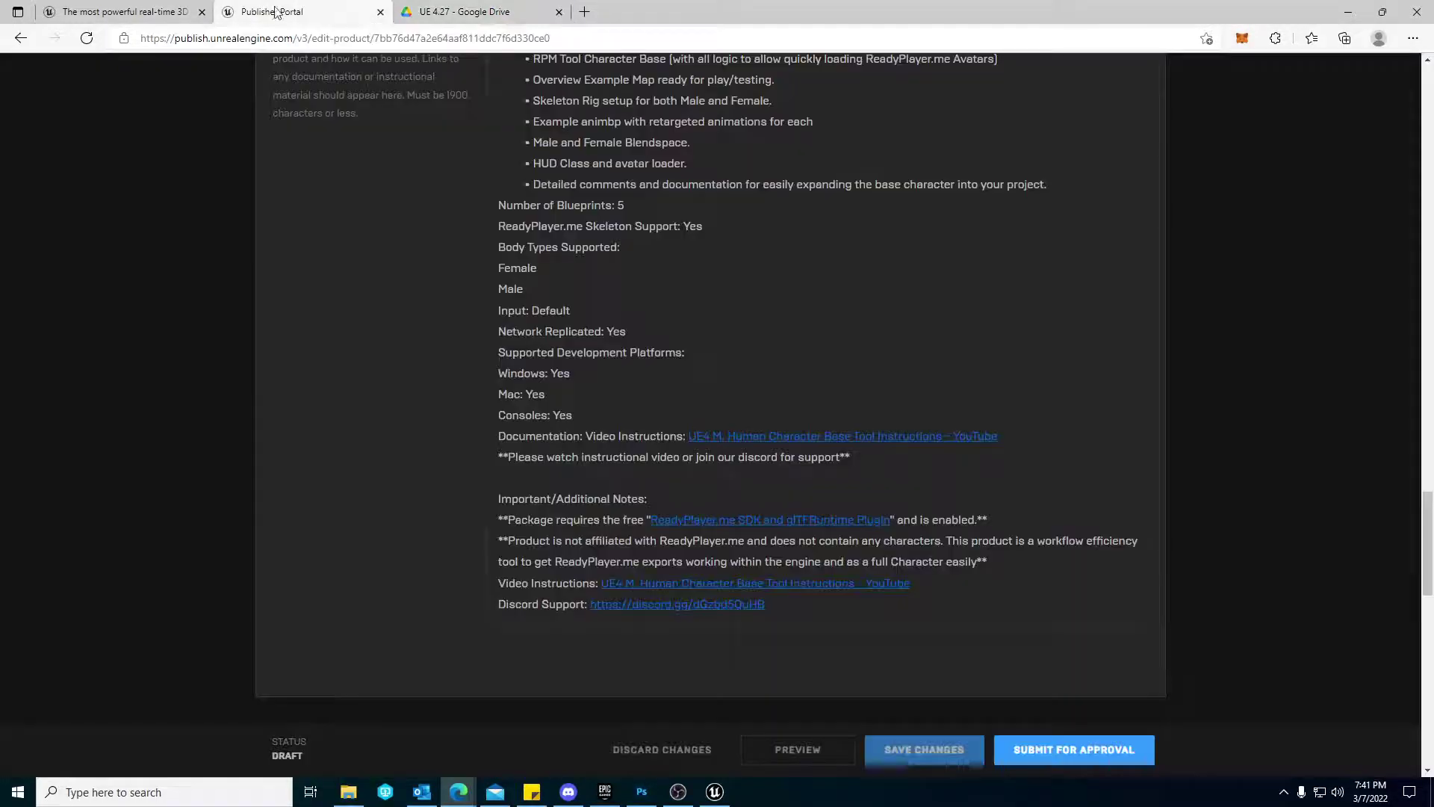
click(120, 12)
click(486, 12)
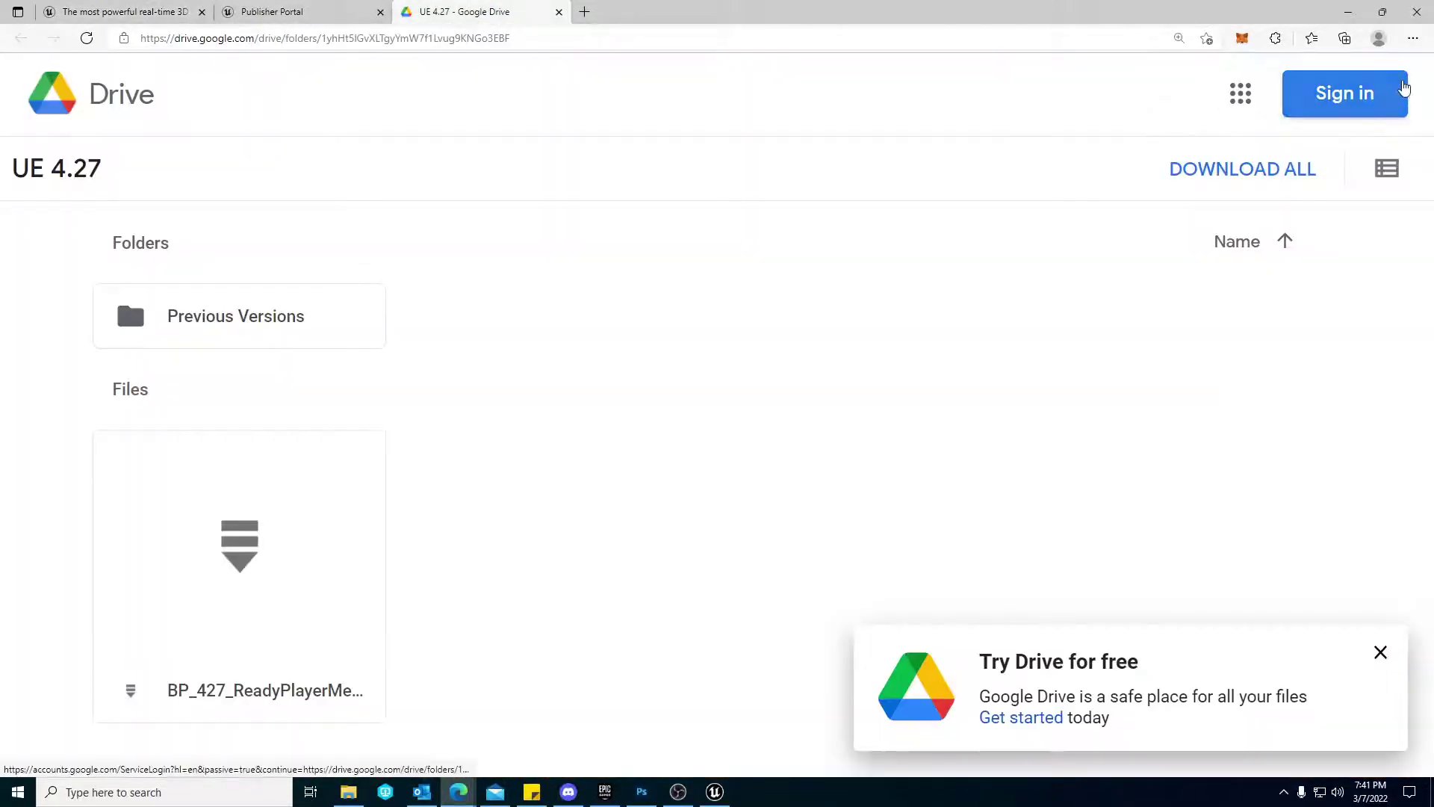
click(1348, 11)
Inspect the documentation actors beside the UE4 Integration Docs and RPM SDK Plugin Download signs
right_drag(749, 286, 749, 336)
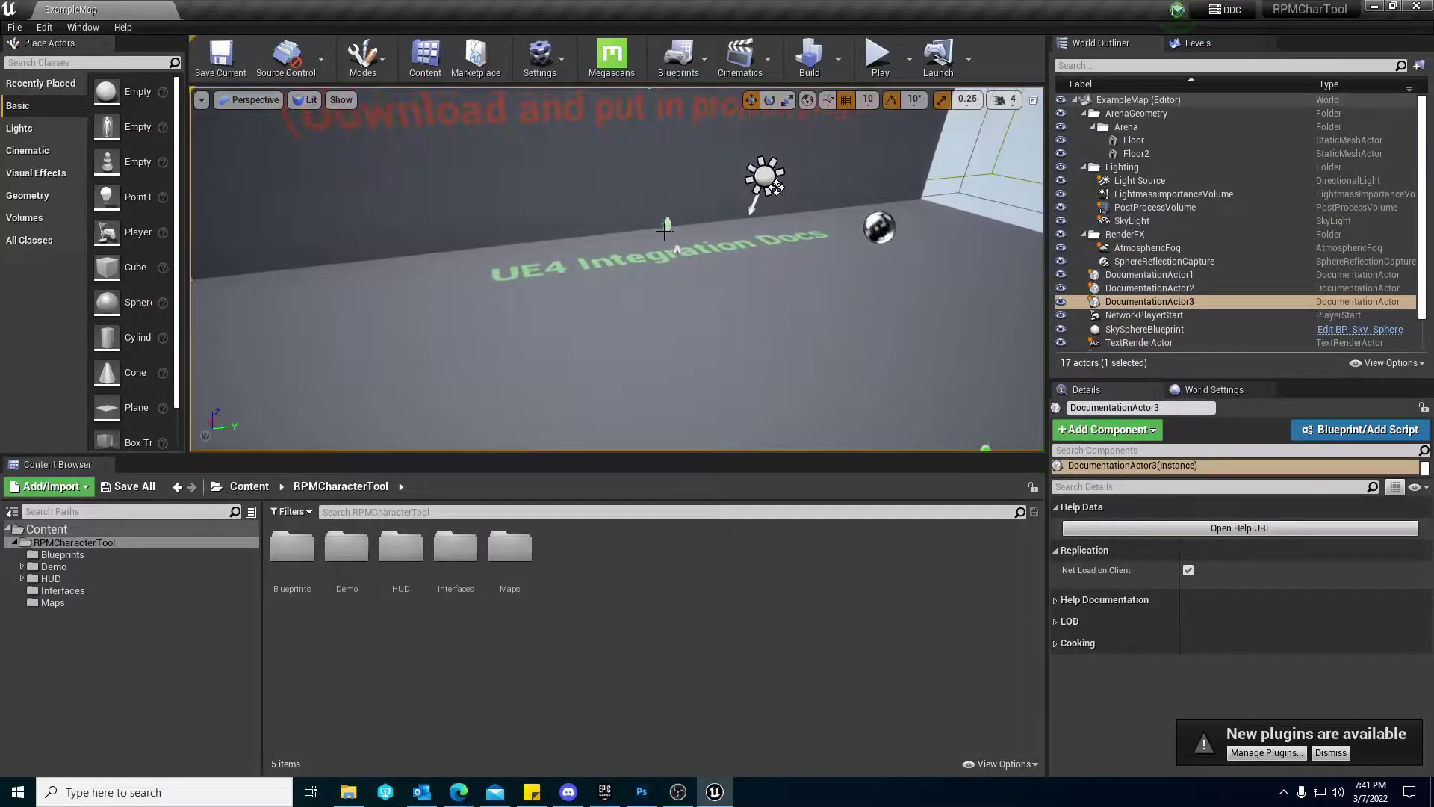
click(667, 224)
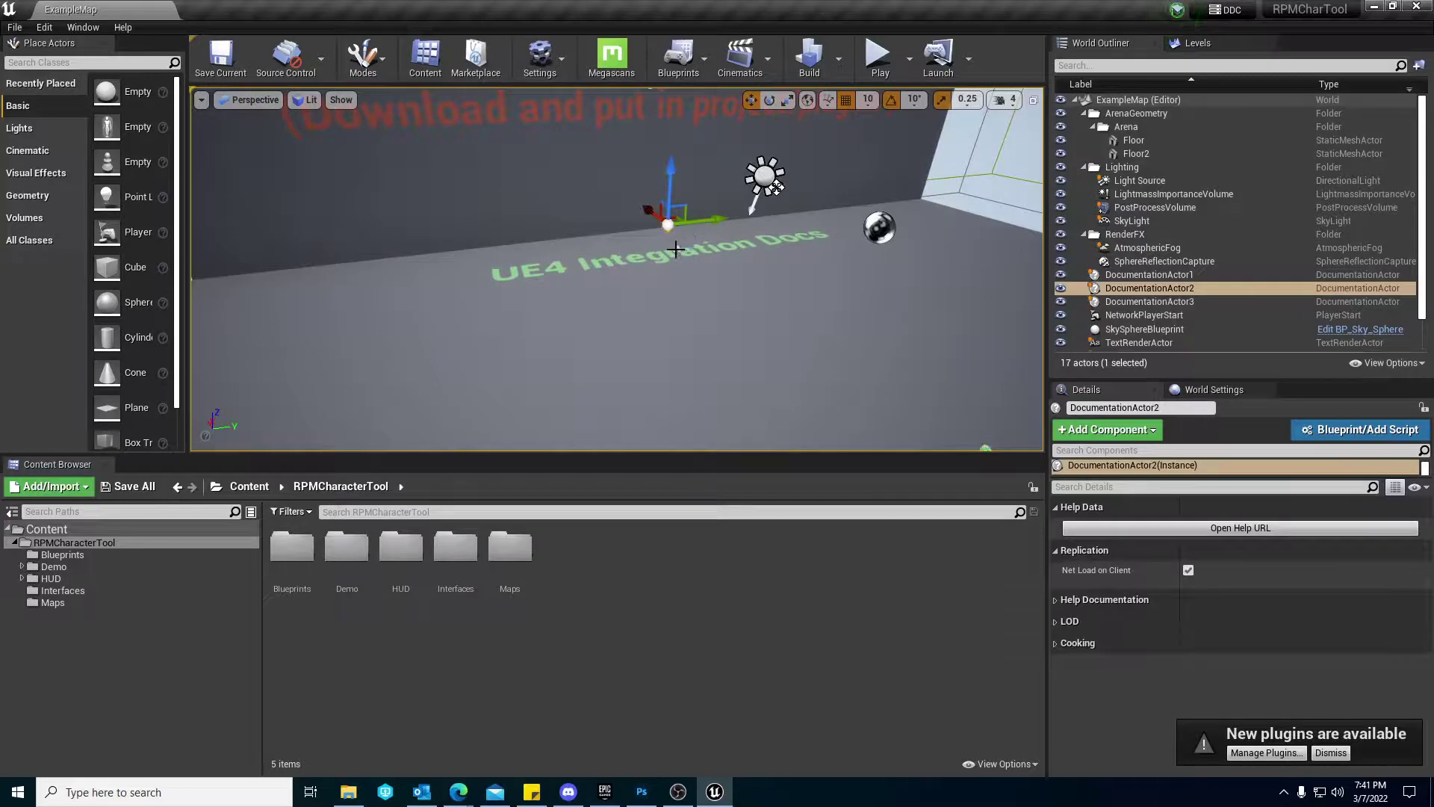
right_drag(770, 335, 728, 282)
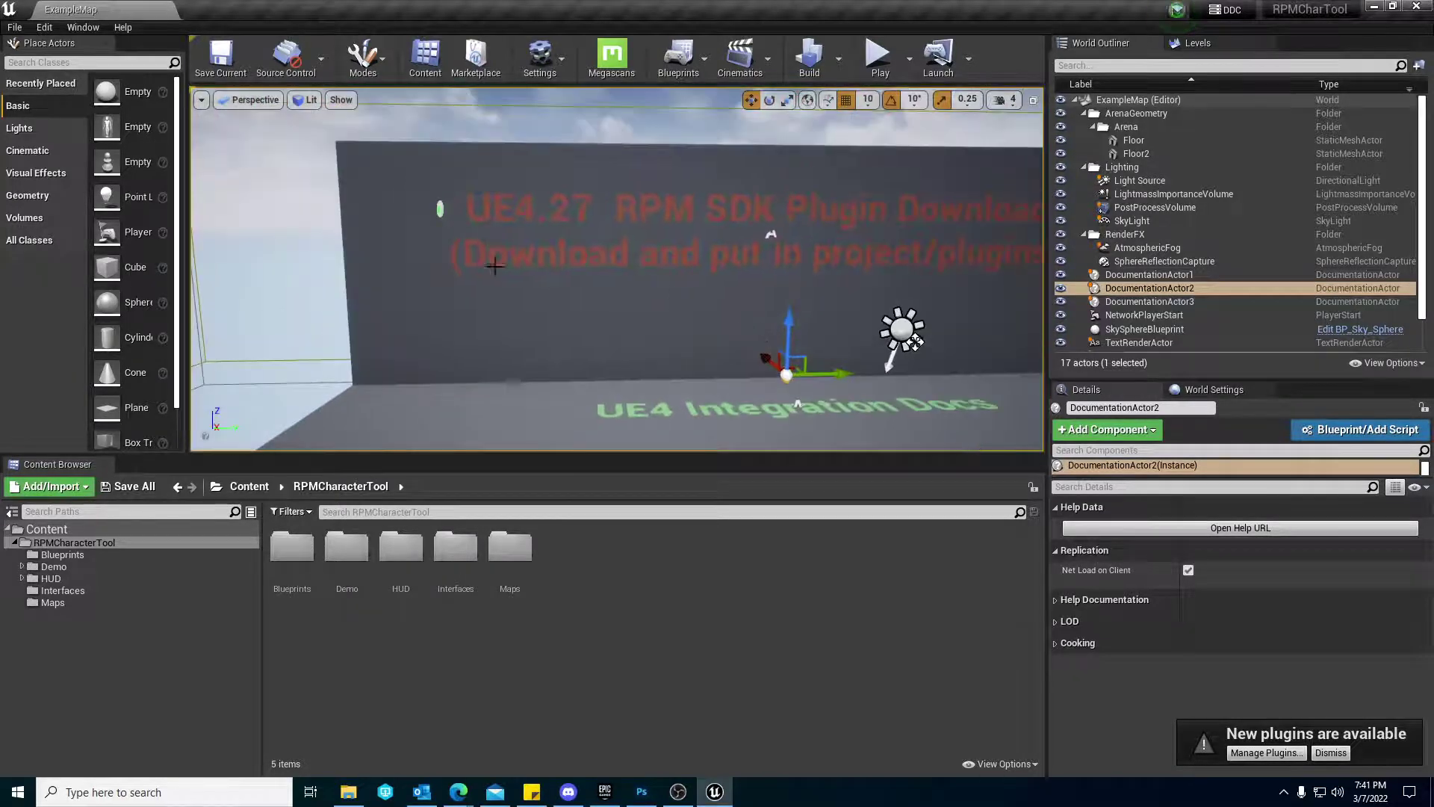
click(442, 212)
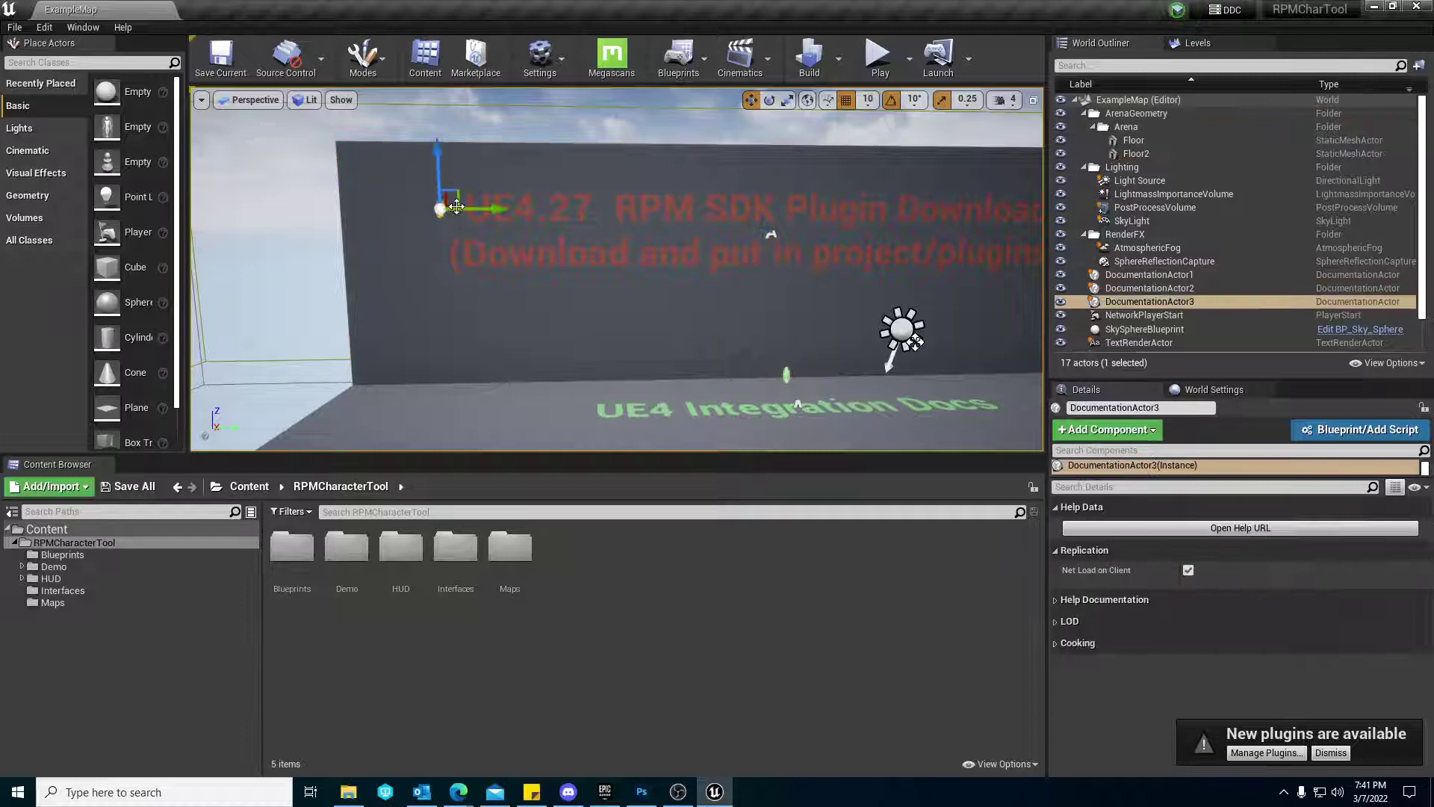
click(441, 208)
click(791, 382)
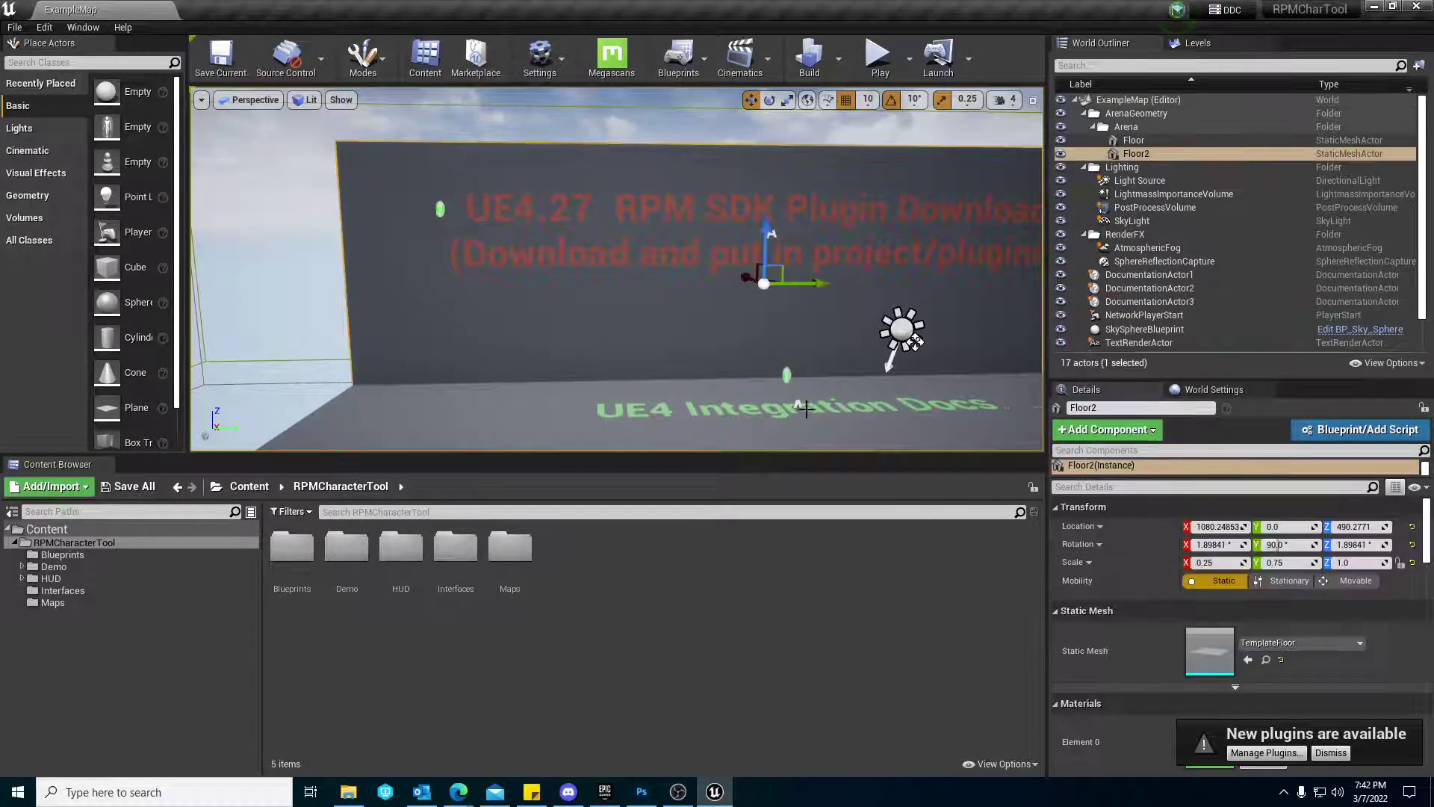
click(786, 375)
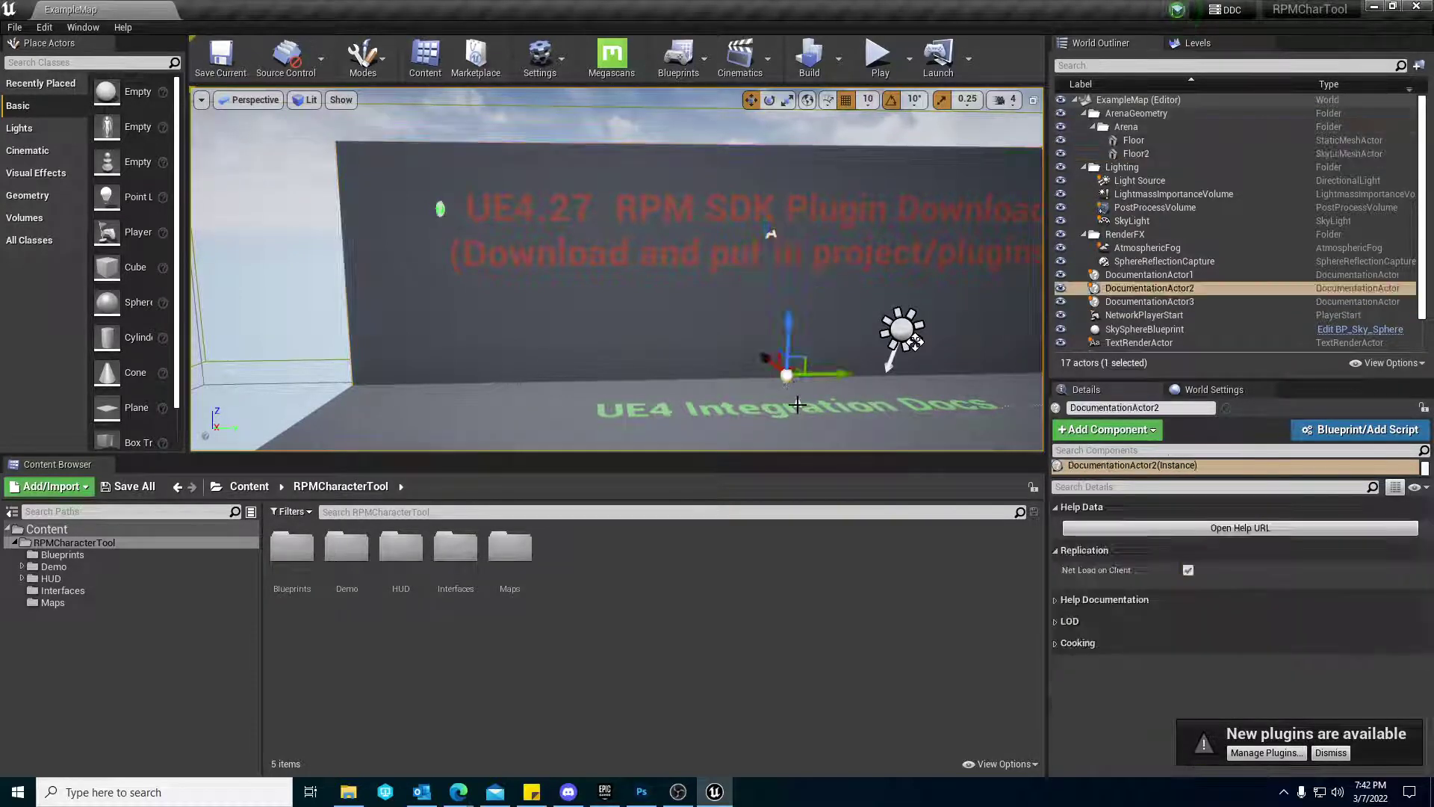
key(f)
right_drag(786, 376, 744, 327)
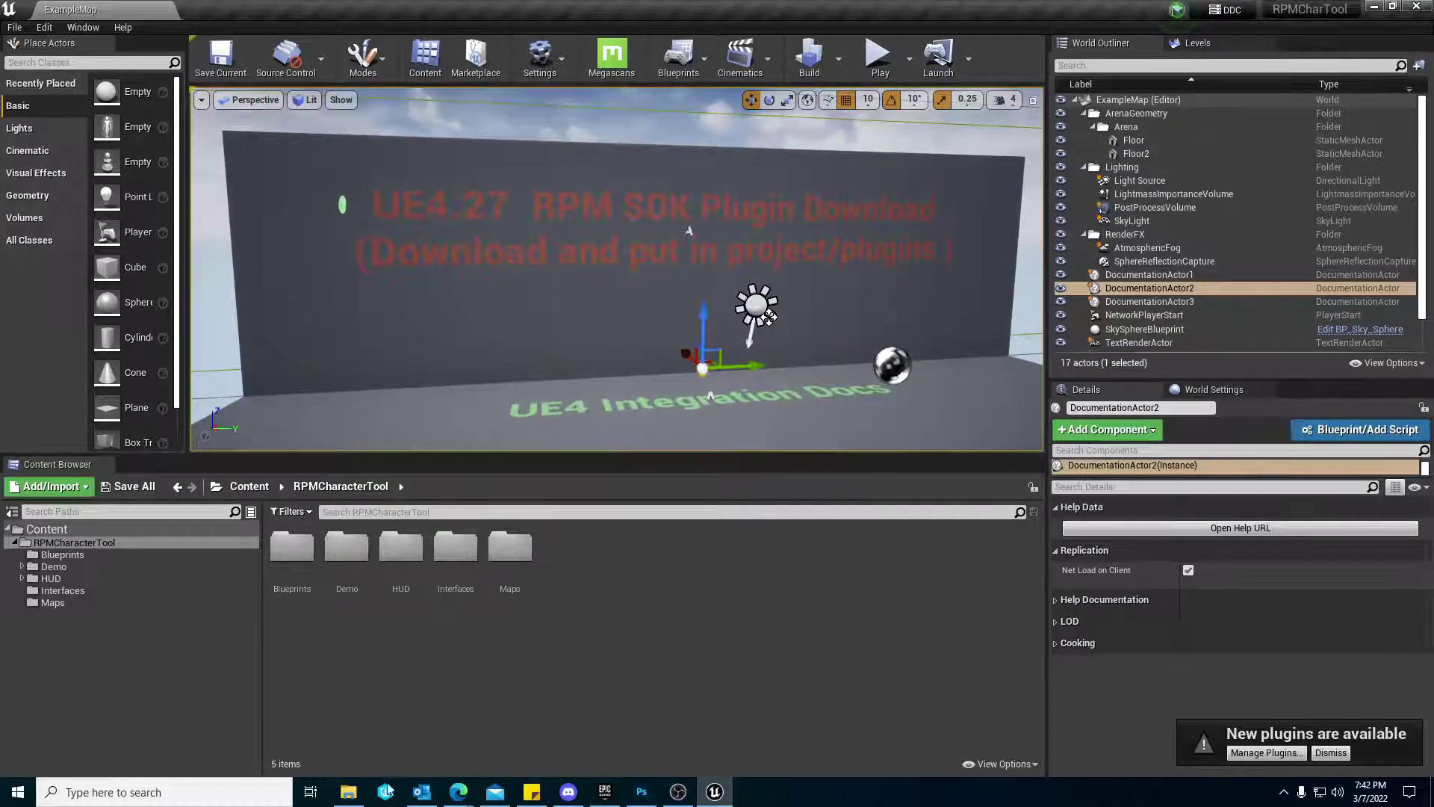
Switch to File Explorer and open the extracted BP_427_ReadyPlayerMe_0_12_1 folder in Downloads
click(348, 791)
scroll(154, 262, up, 5)
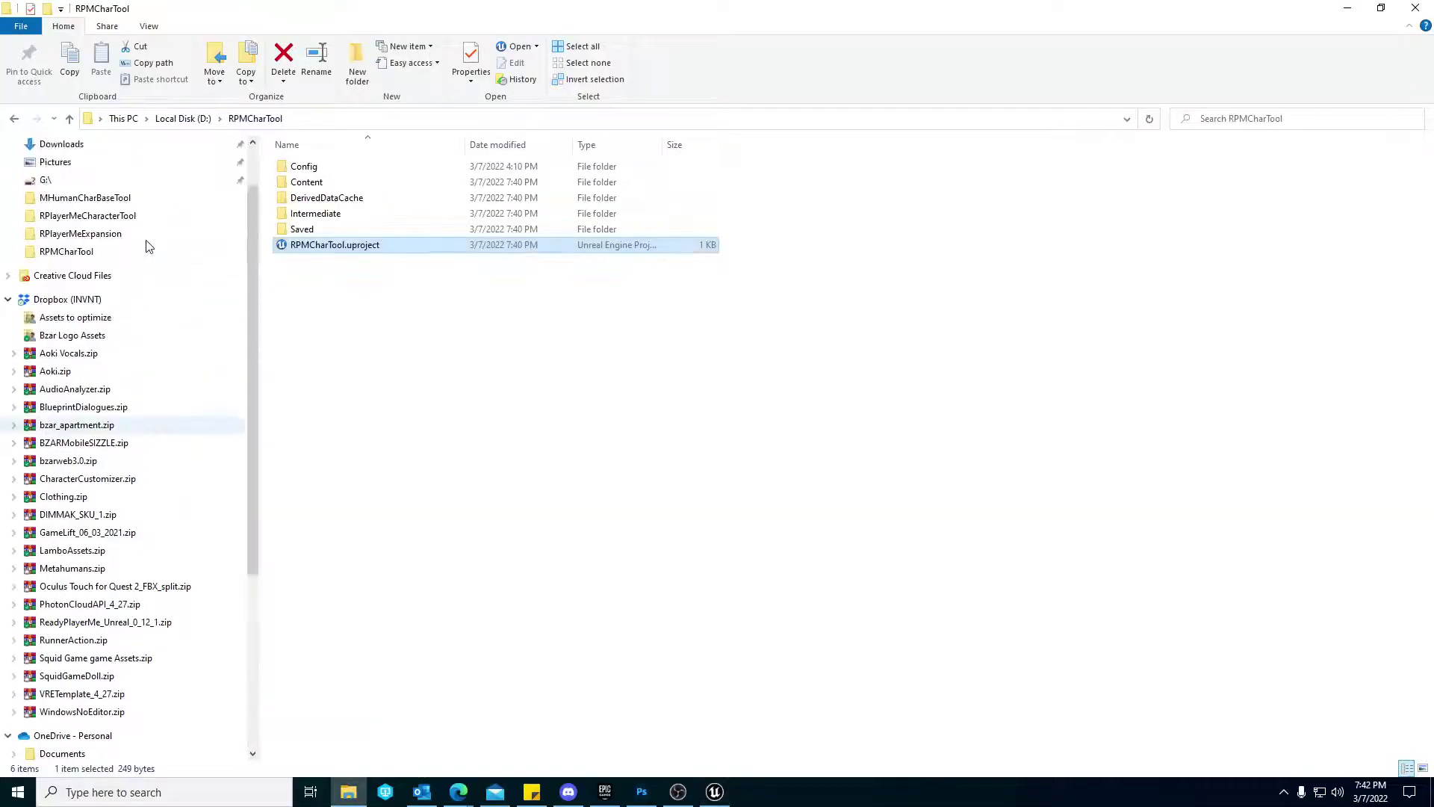
scroll(149, 246, up, 2)
click(71, 209)
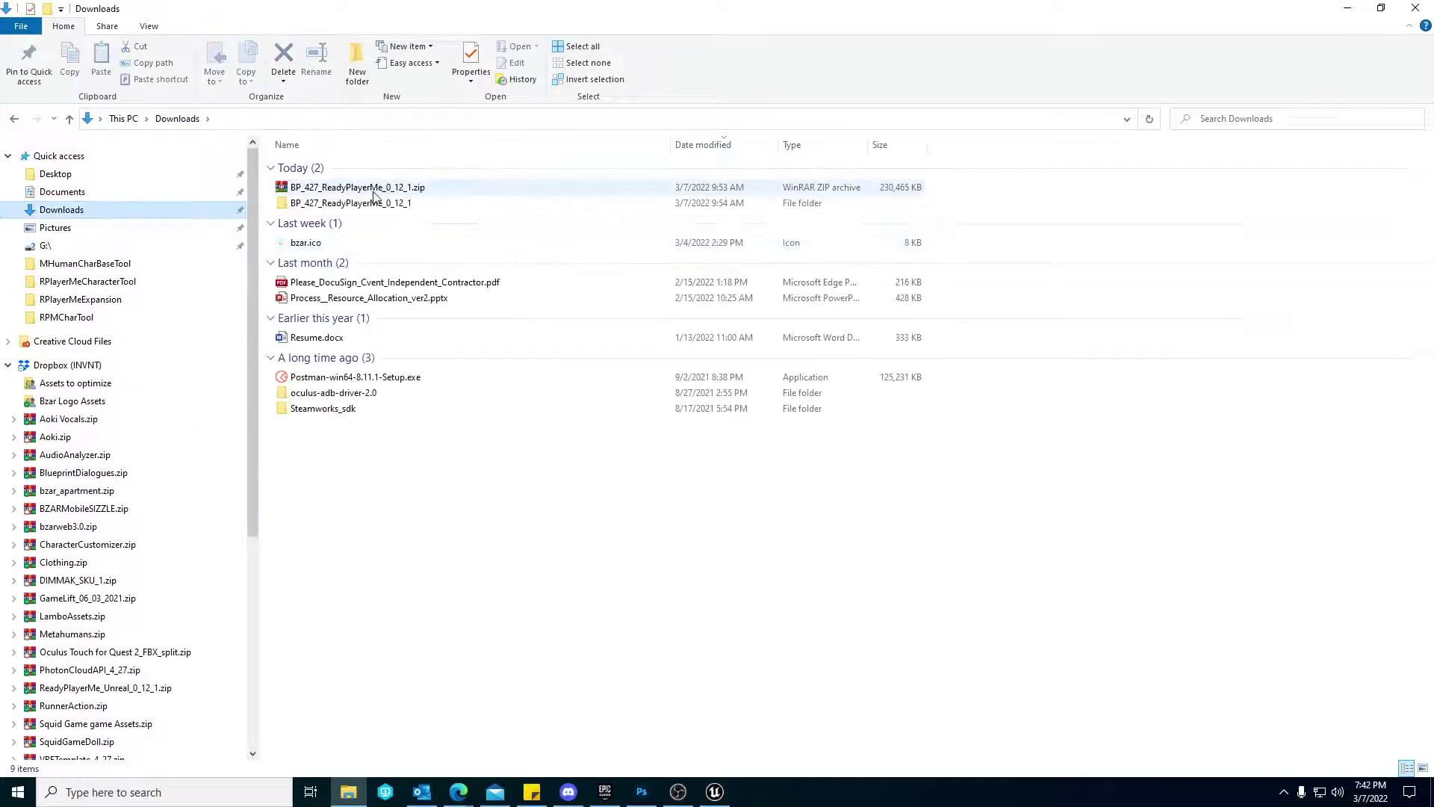
click(333, 203)
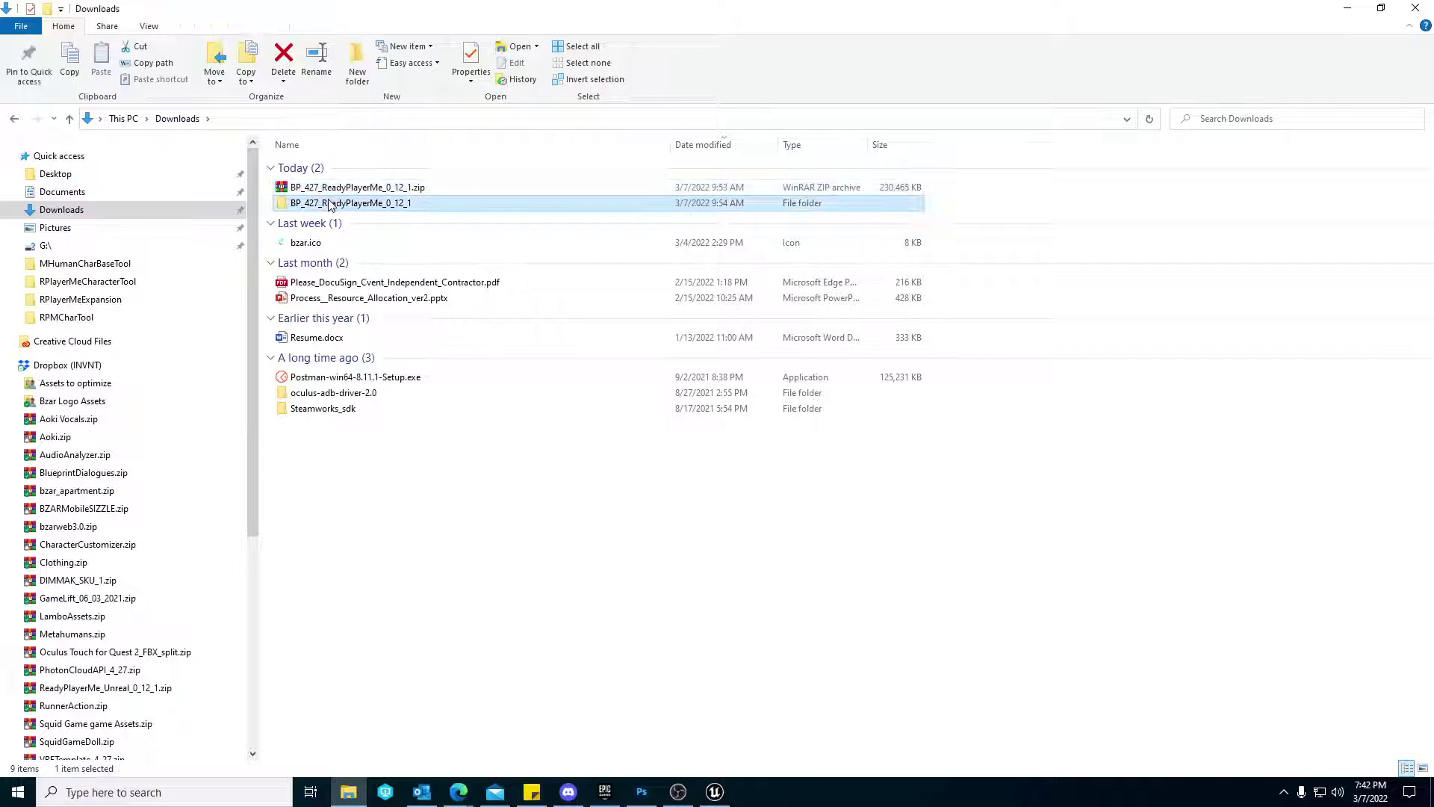
double_click(329, 205)
Copy both the glTFRuntime and ReadyPlayerMe plugin folders
drag(377, 246, 317, 165)
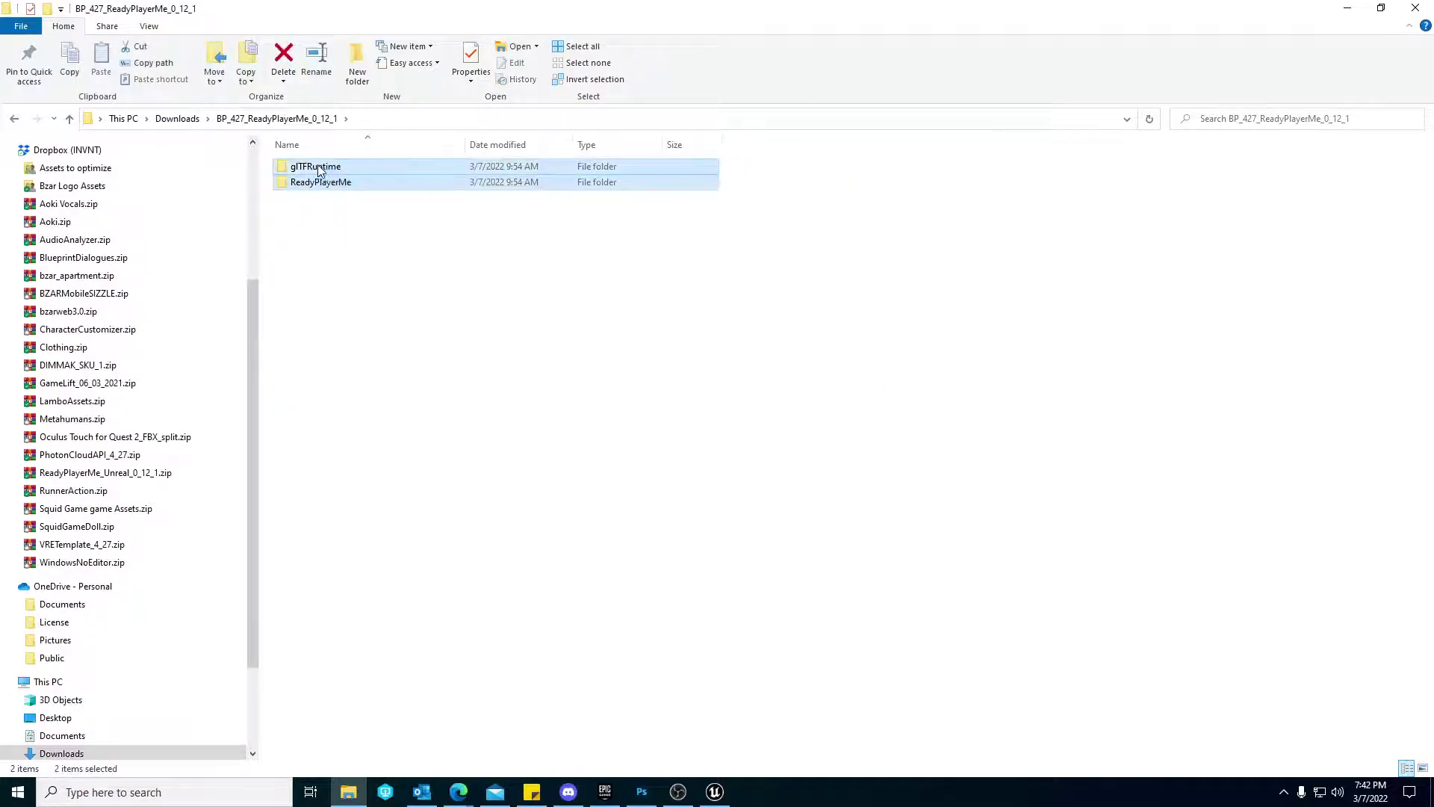
right_click(321, 170)
click(125, 495)
Create a new folder named Plugins inside the RPMCharTool project folder on Local Disk (D:)
click(179, 119)
scroll(75, 598, down, 3)
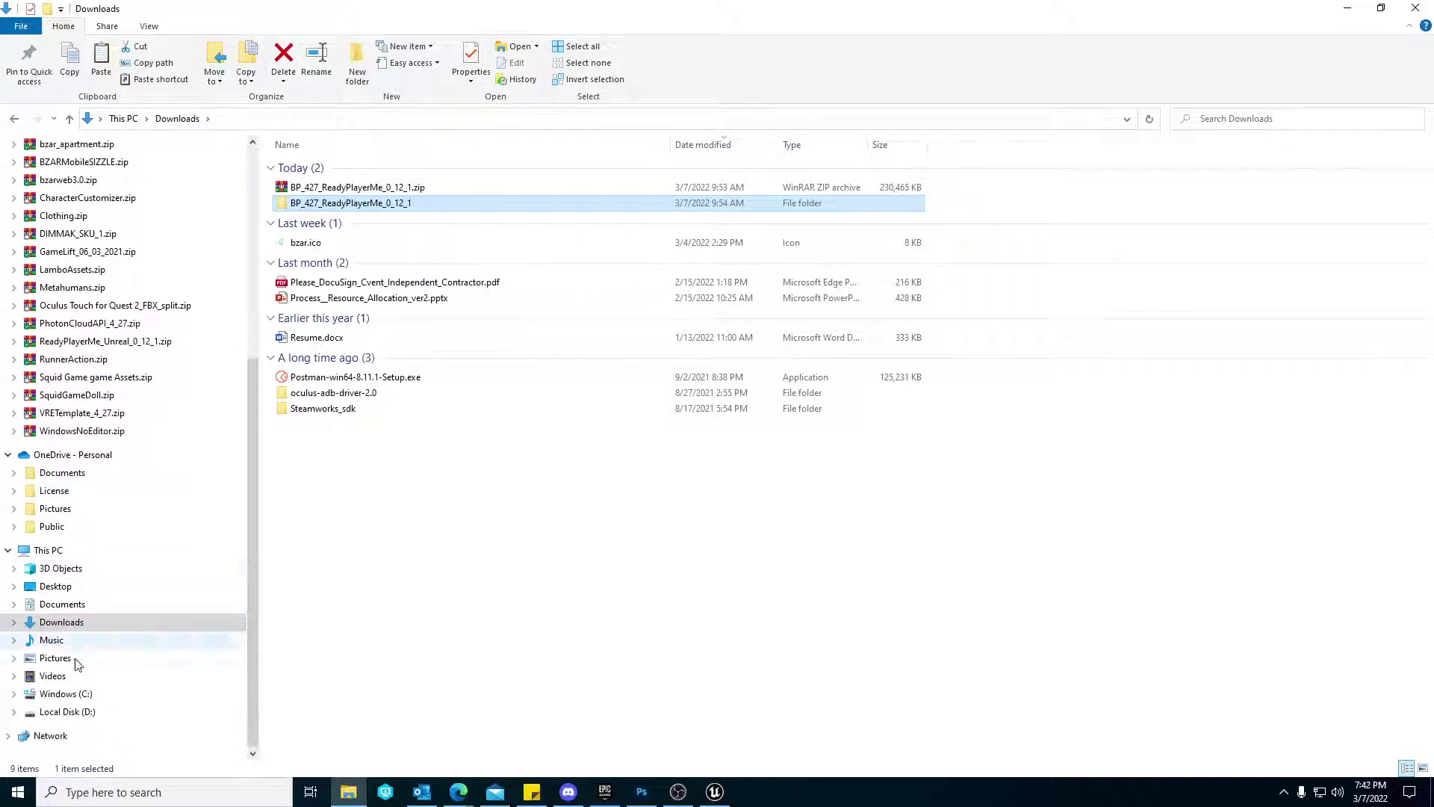
click(68, 711)
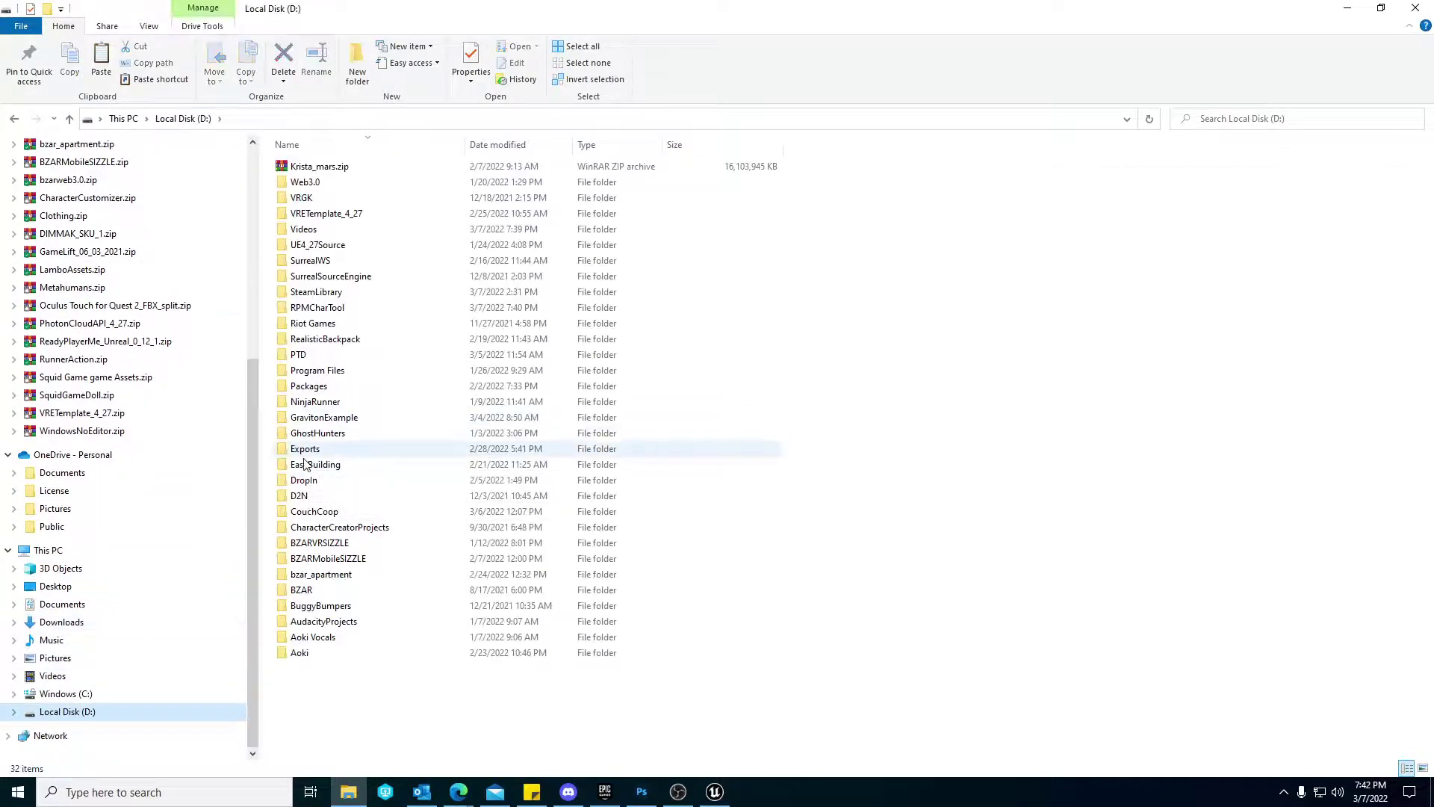
double_click(314, 308)
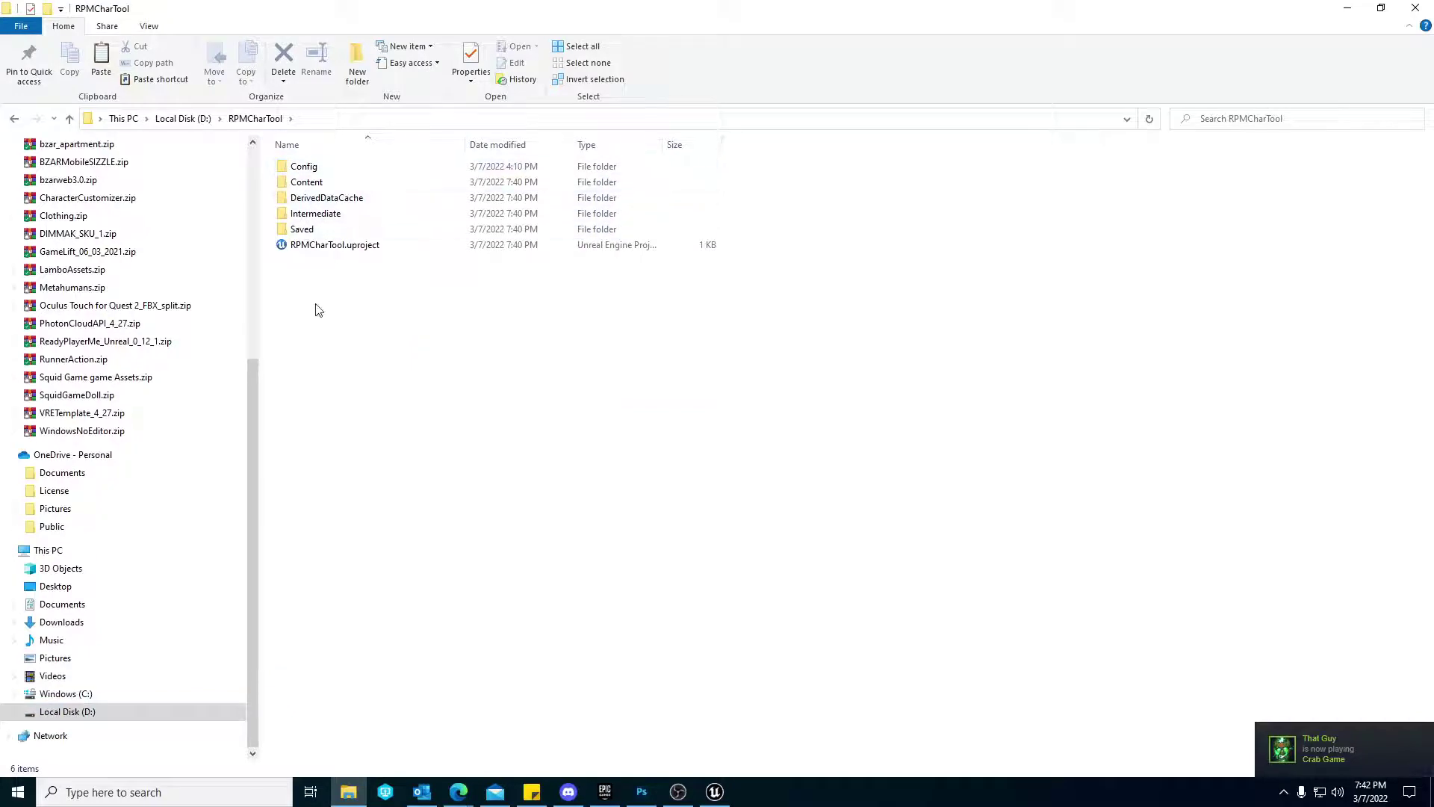
right_click(304, 318)
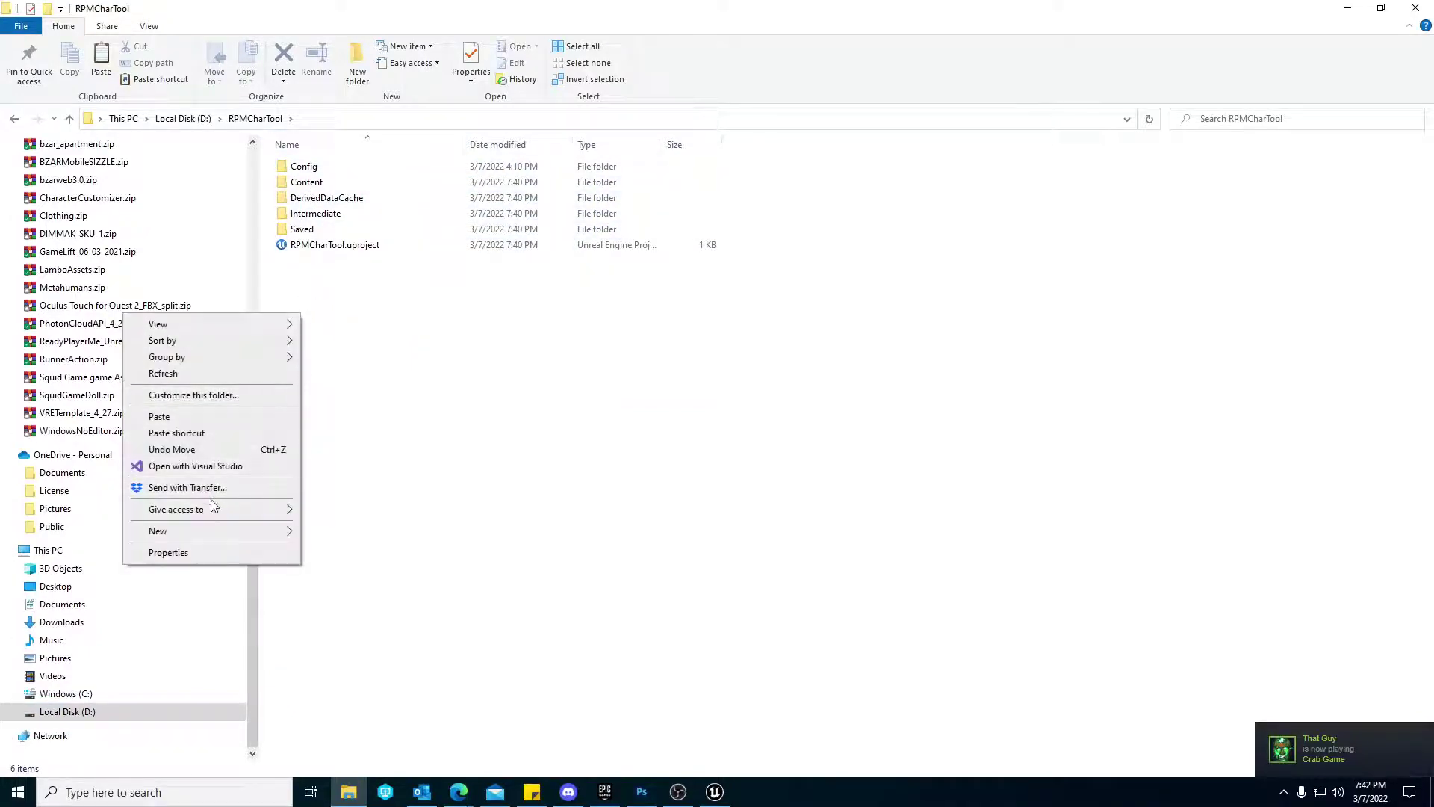
mouse_move(262, 531)
click(352, 534)
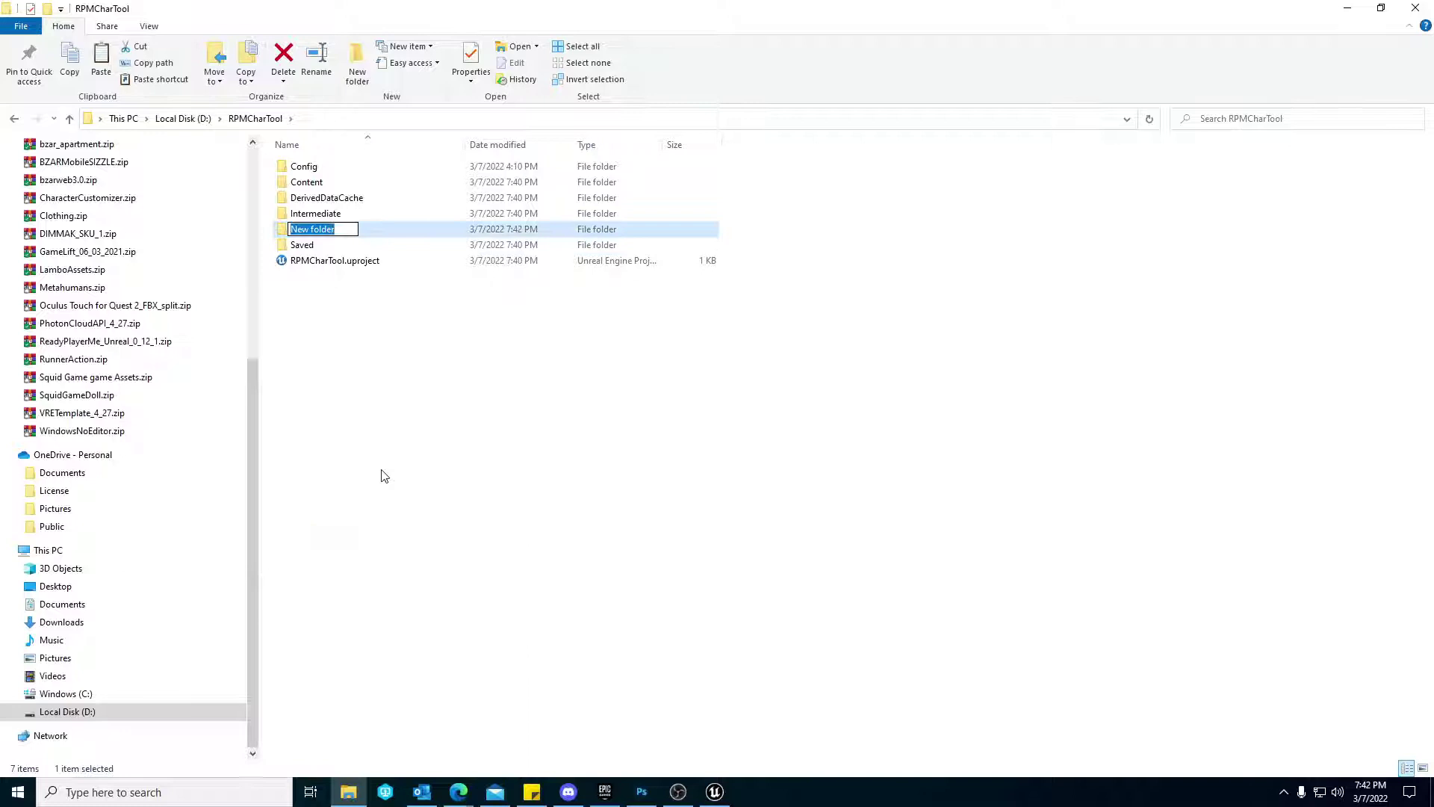
text(Plugins)
key(Return)
Paste the copied plugin folders into the project's empty Plugins folder
double_click(308, 231)
right_click(317, 204)
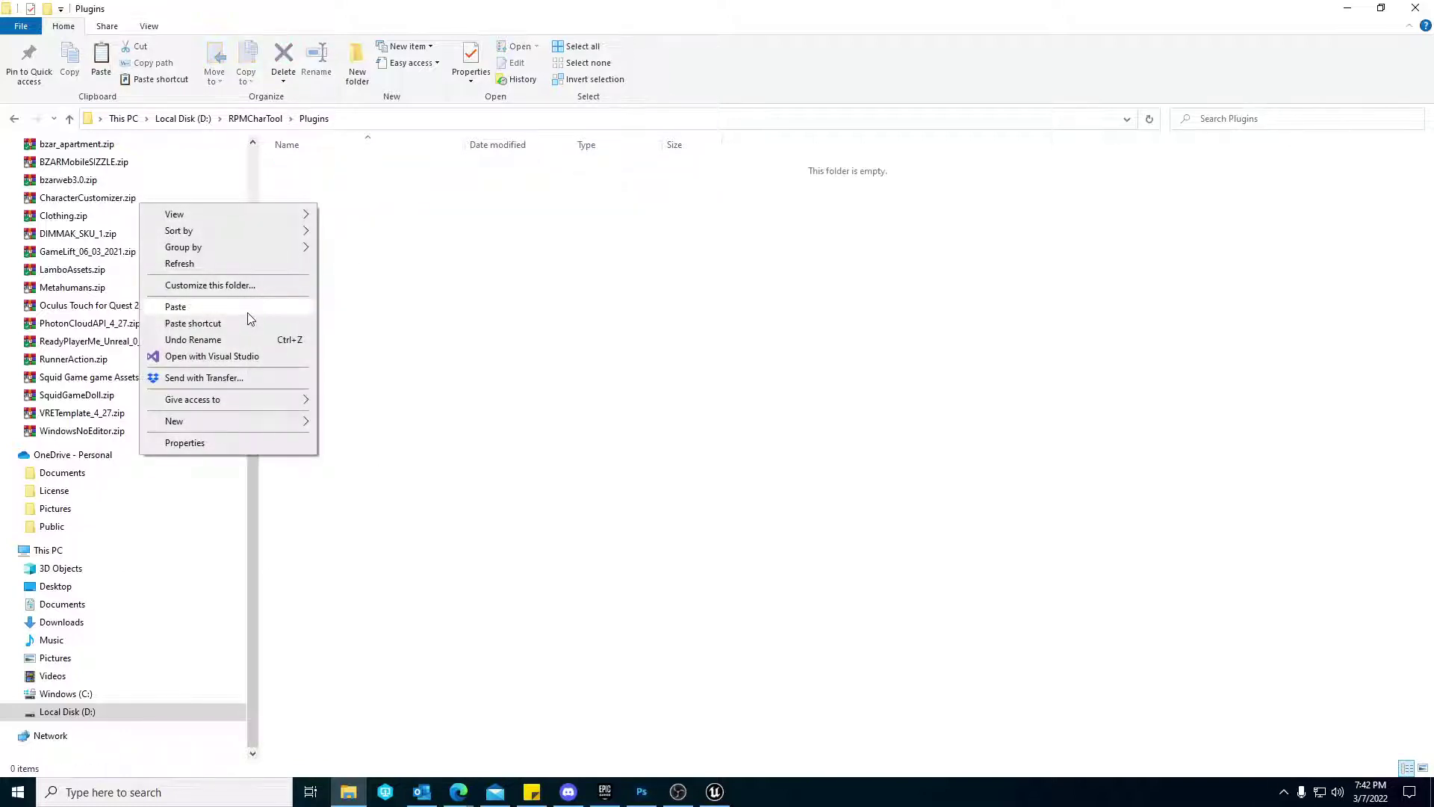
click(245, 310)
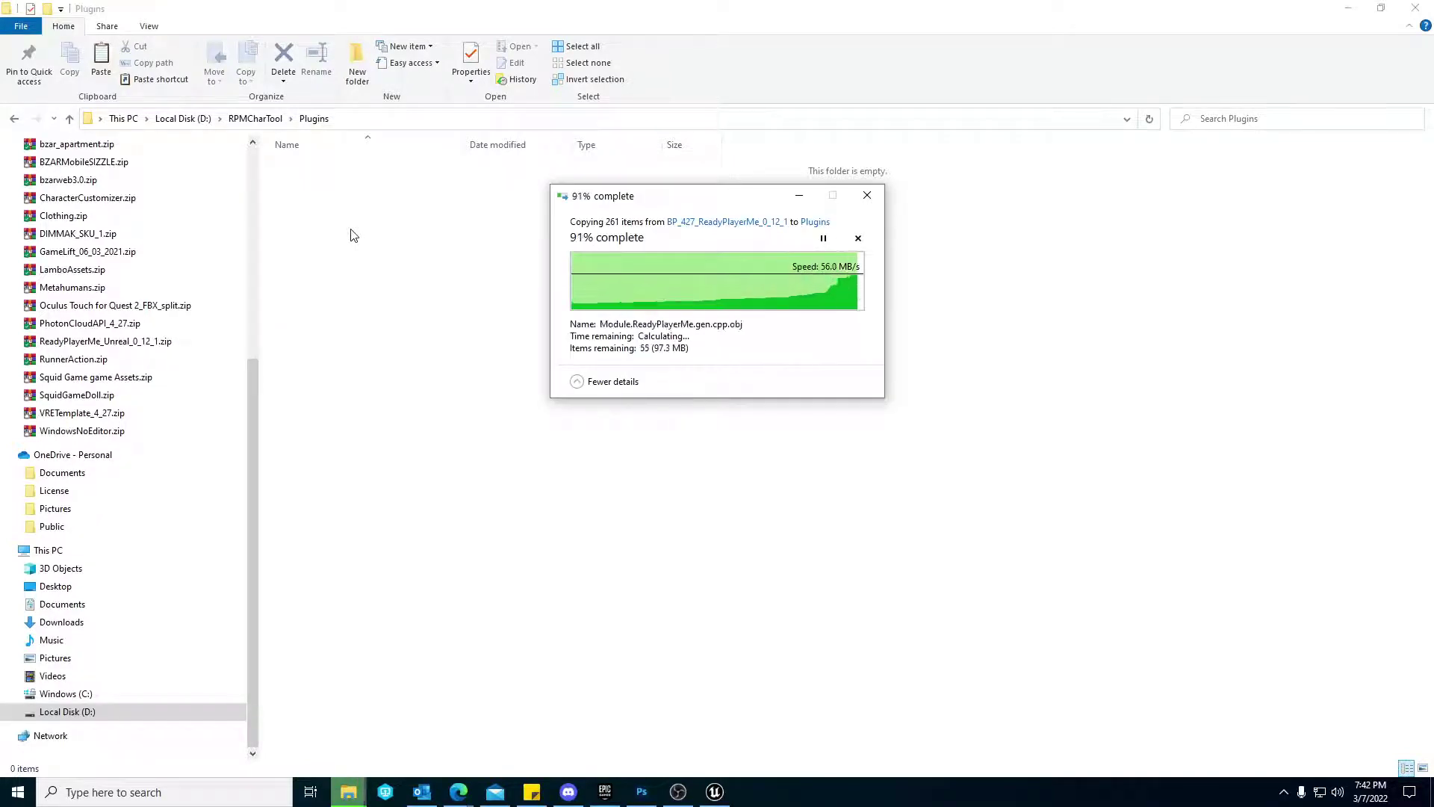
Close the Plugins folder window and open the RPMCharTool project from its project folder
click(432, 249)
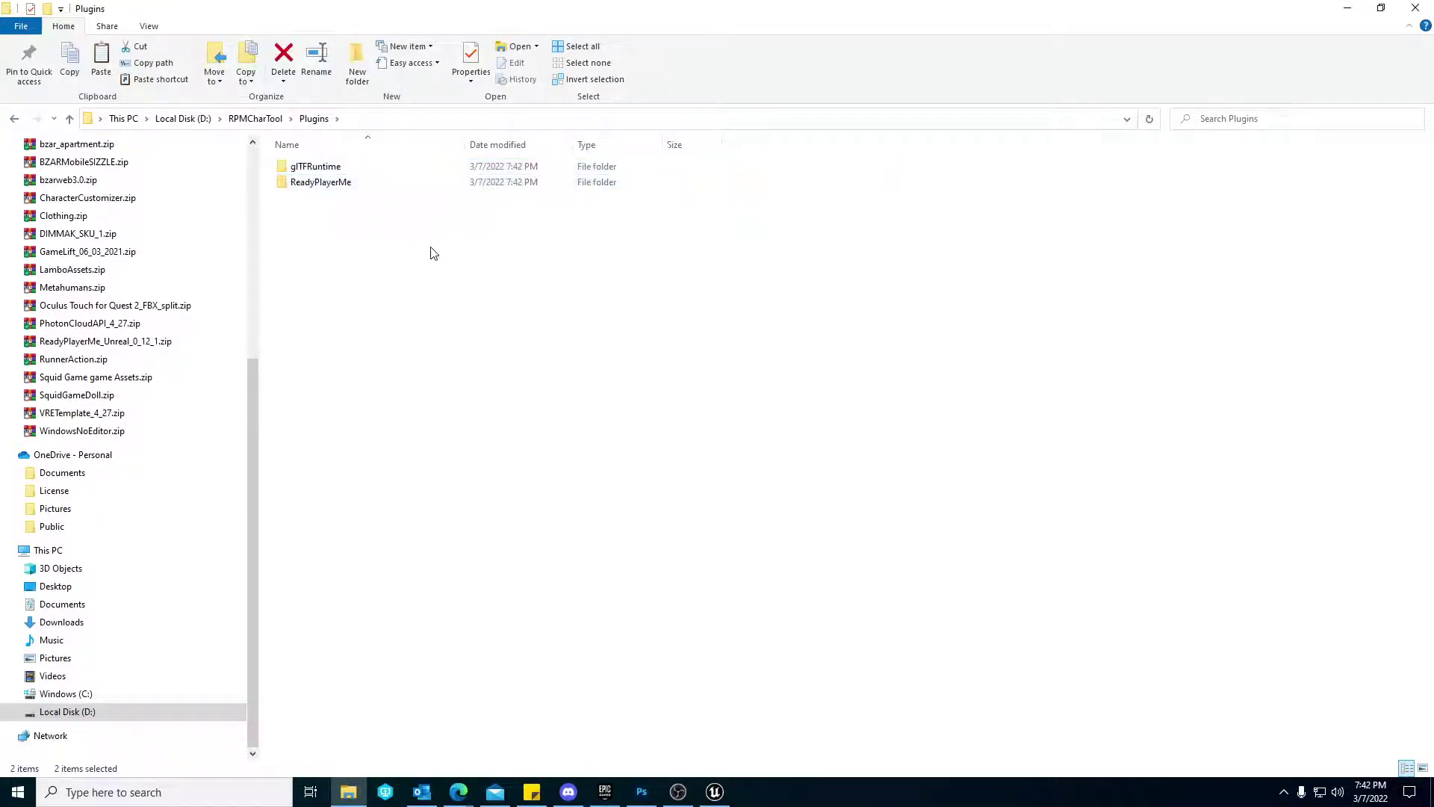
click(1404, 13)
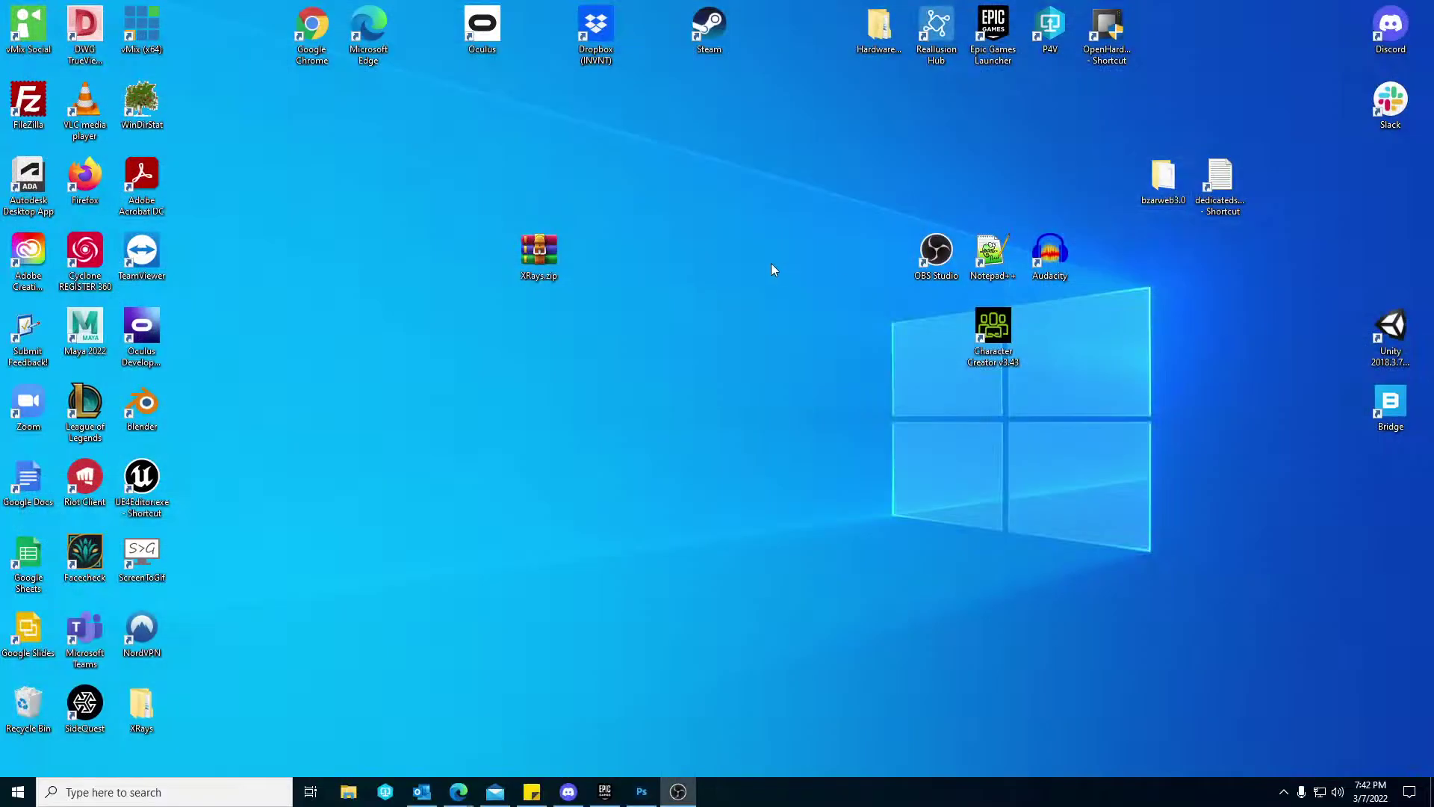
click(348, 792)
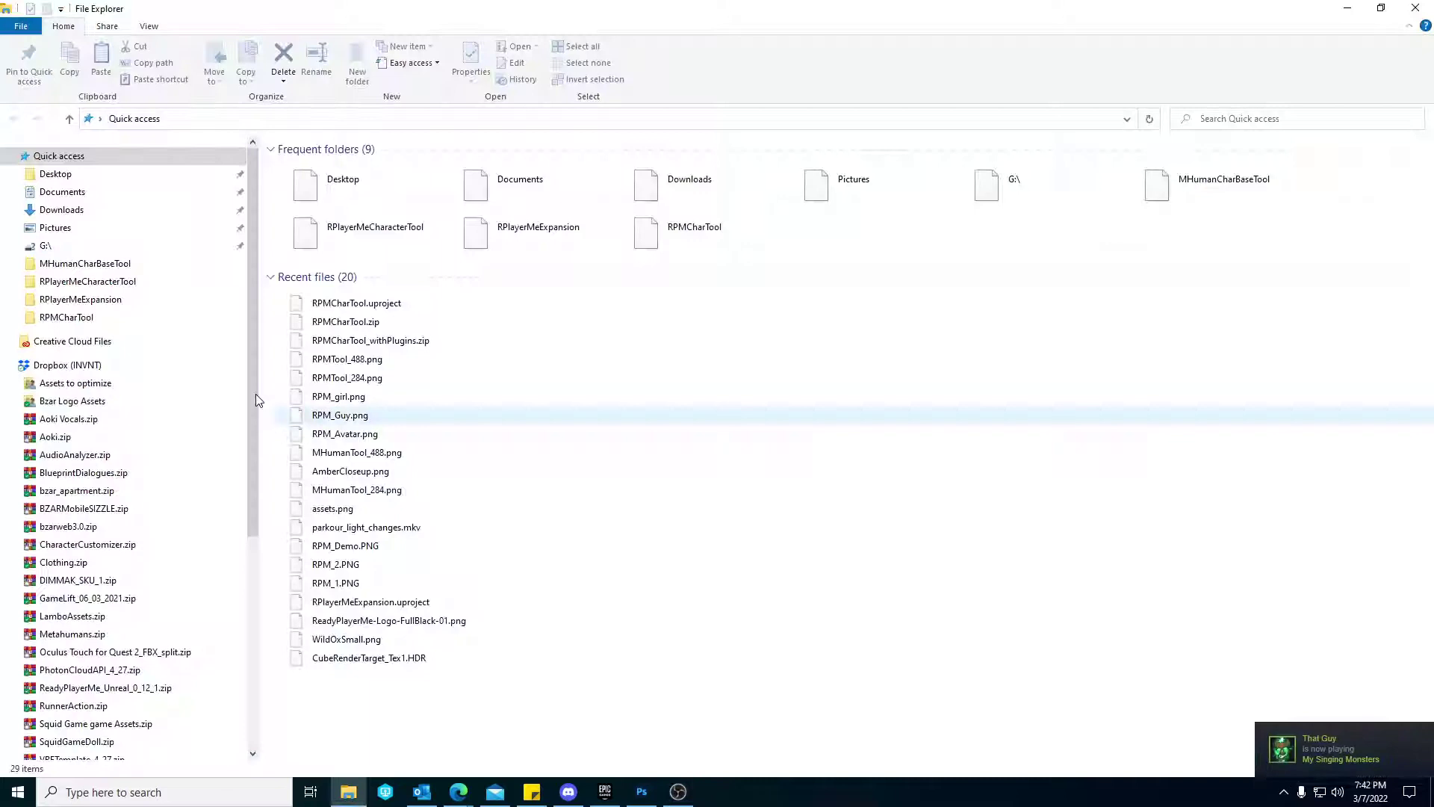
click(71, 316)
click(317, 266)
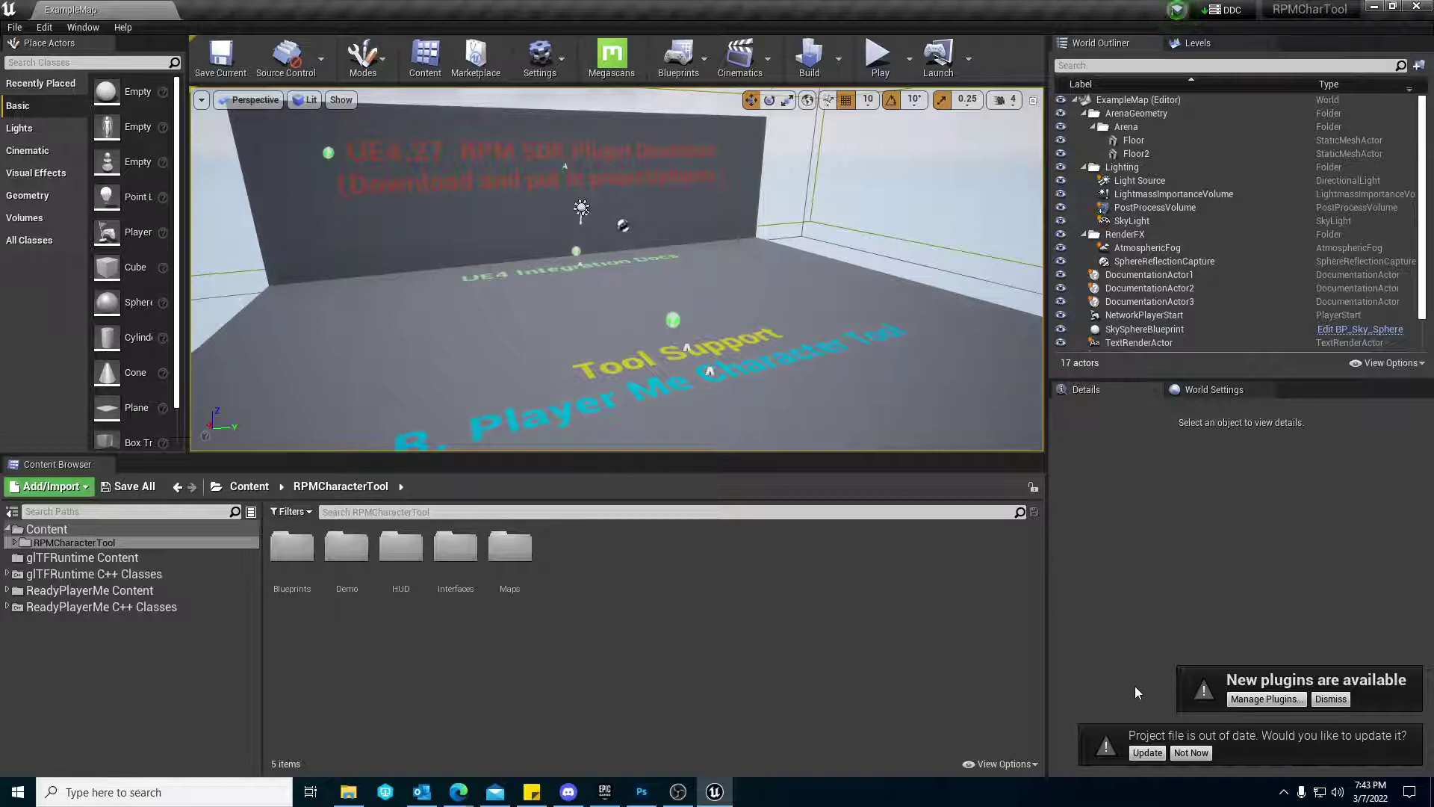
Update the out-of-date project file and dismiss the new plugins notification
click(1148, 752)
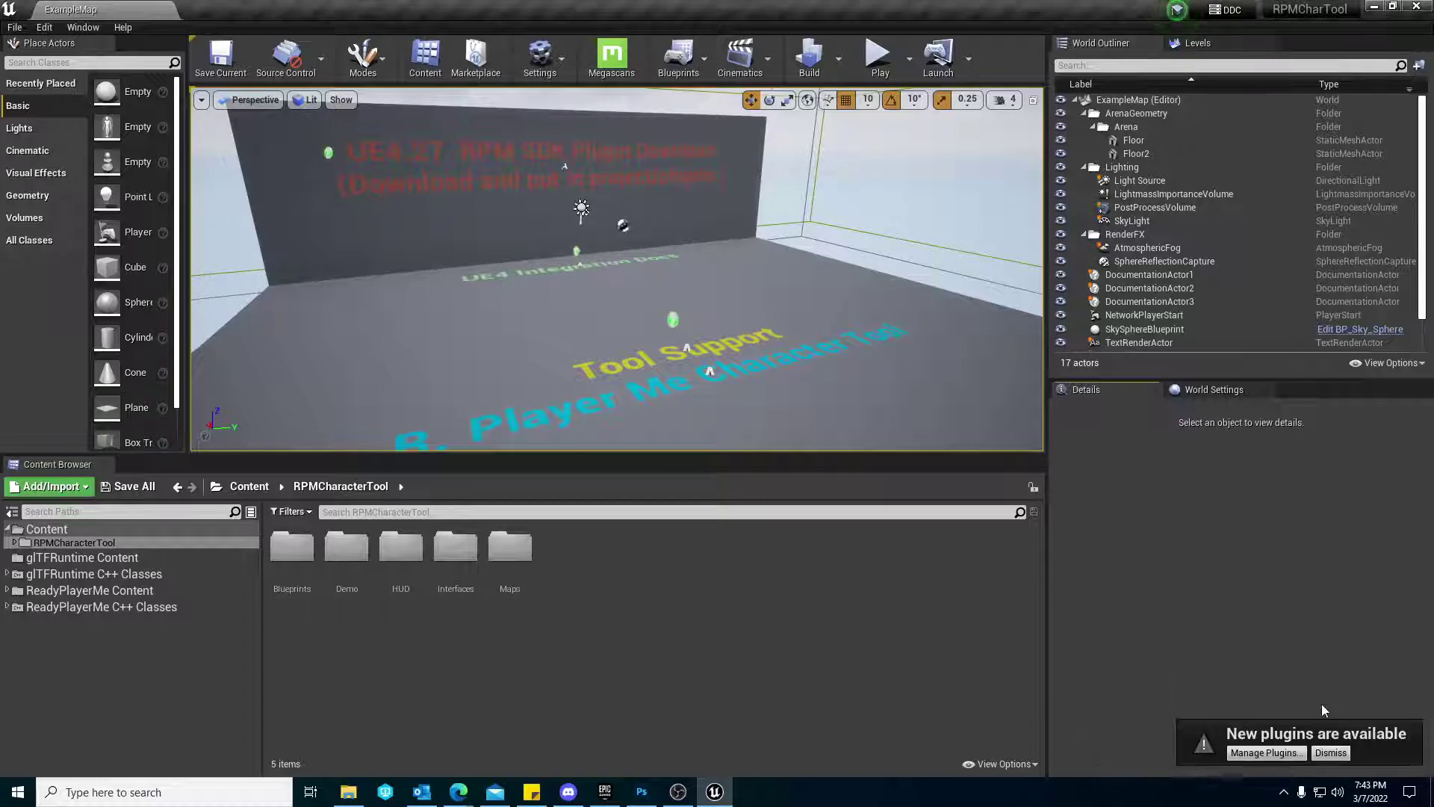
click(1331, 753)
Expand the RPMCharacterTool content folder and start playing ExampleMap in the editor
right_drag(615, 316, 670, 317)
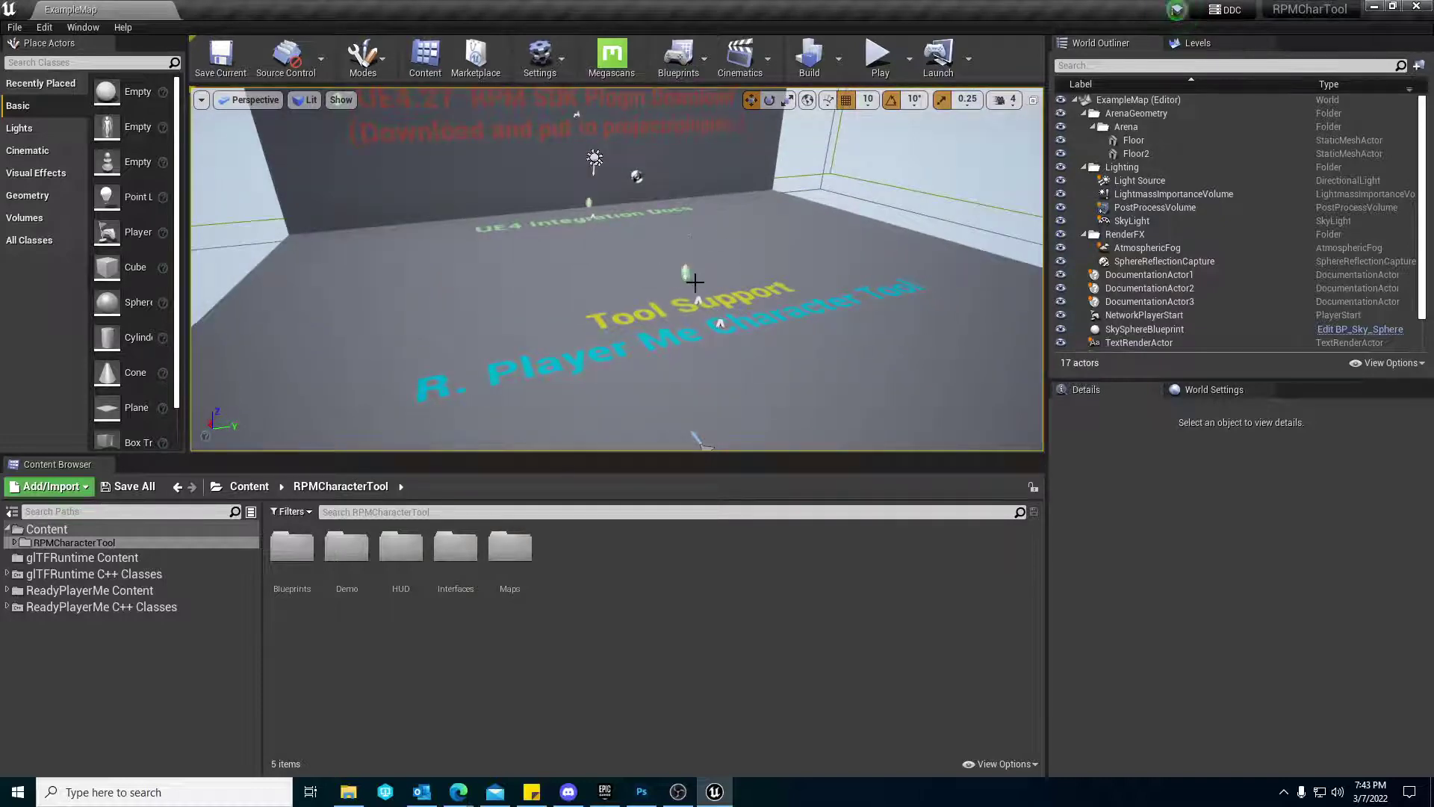
double_click(33, 544)
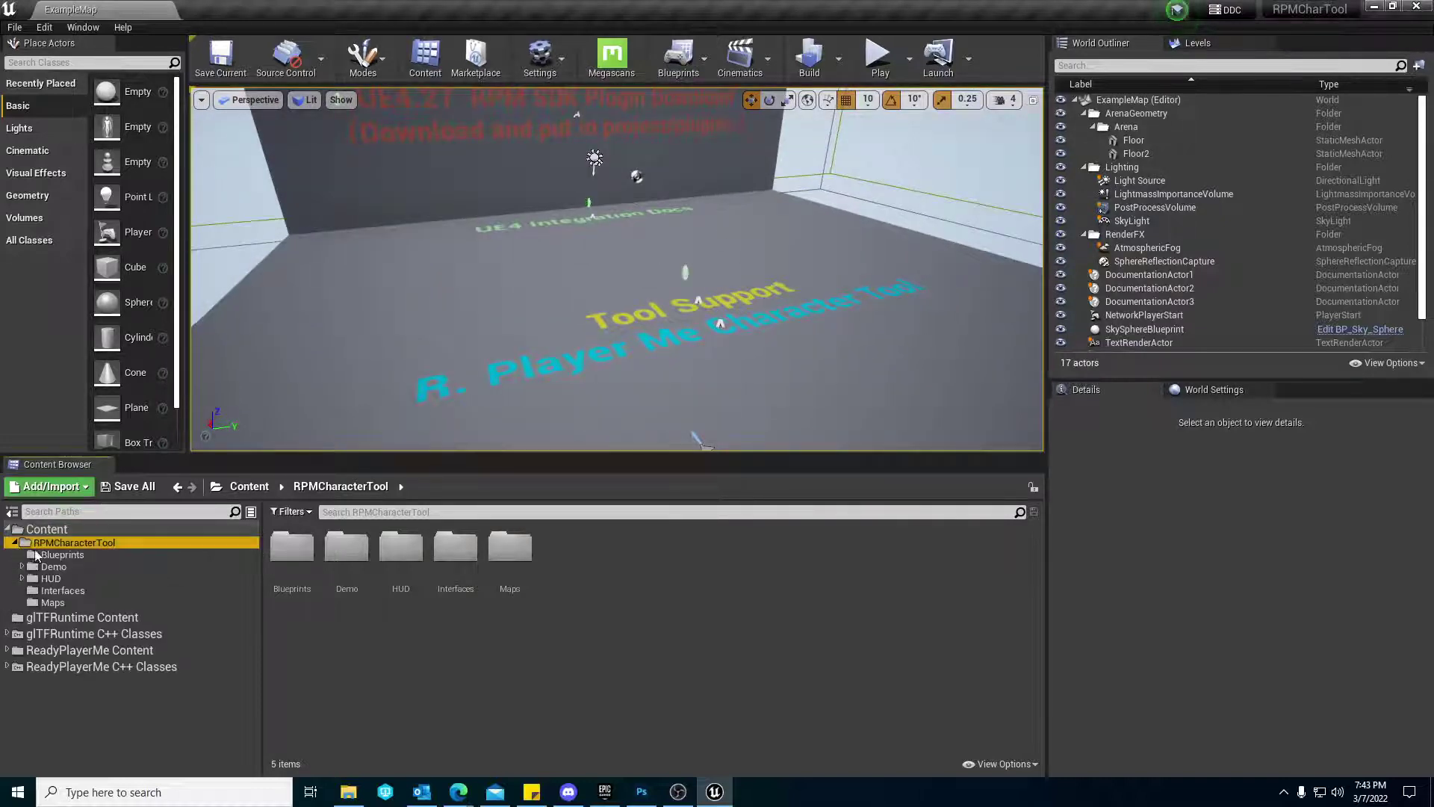
click(879, 67)
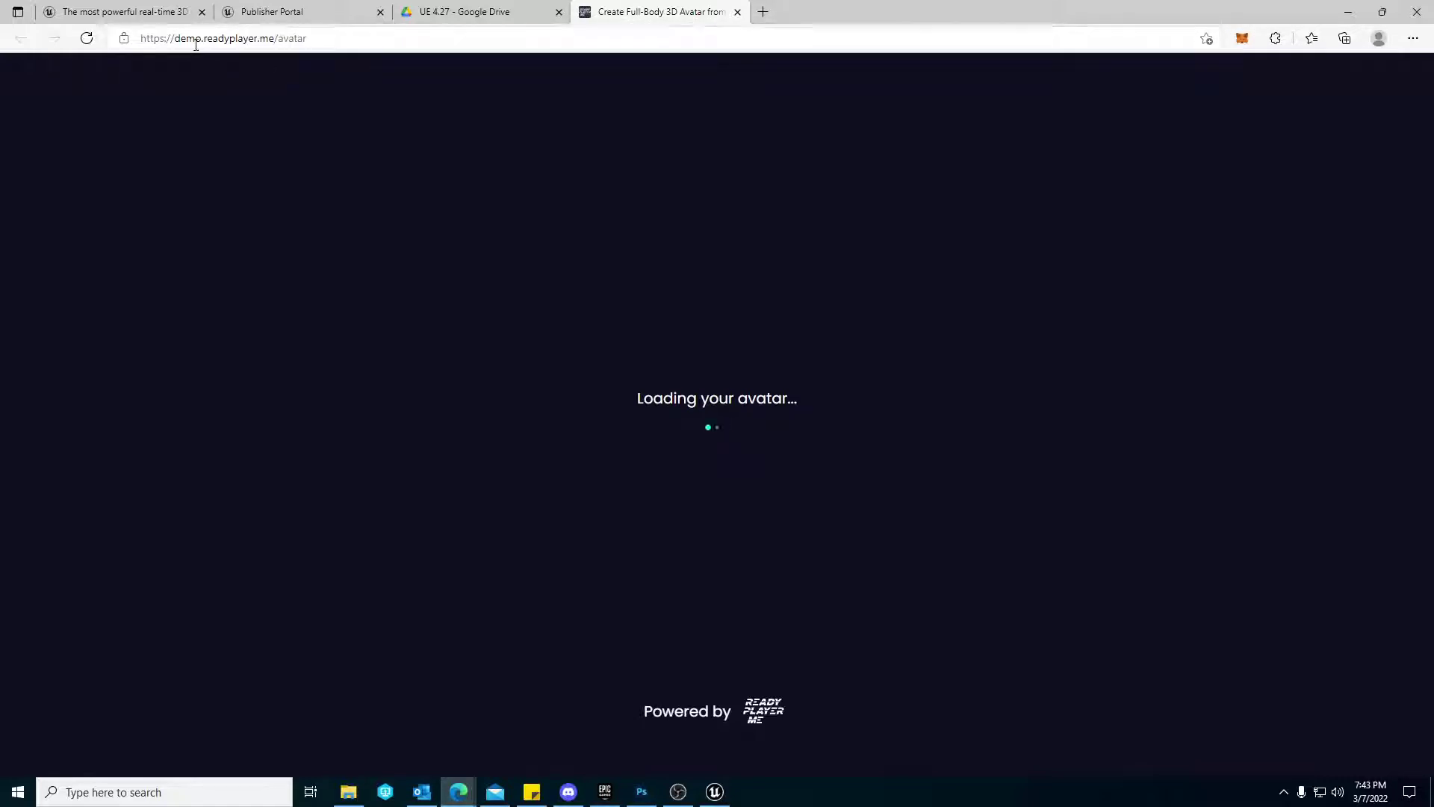
Load the Ready Player Me avatar creator from the demo.readyplayer.me address in the browser
drag(174, 38, 198, 39)
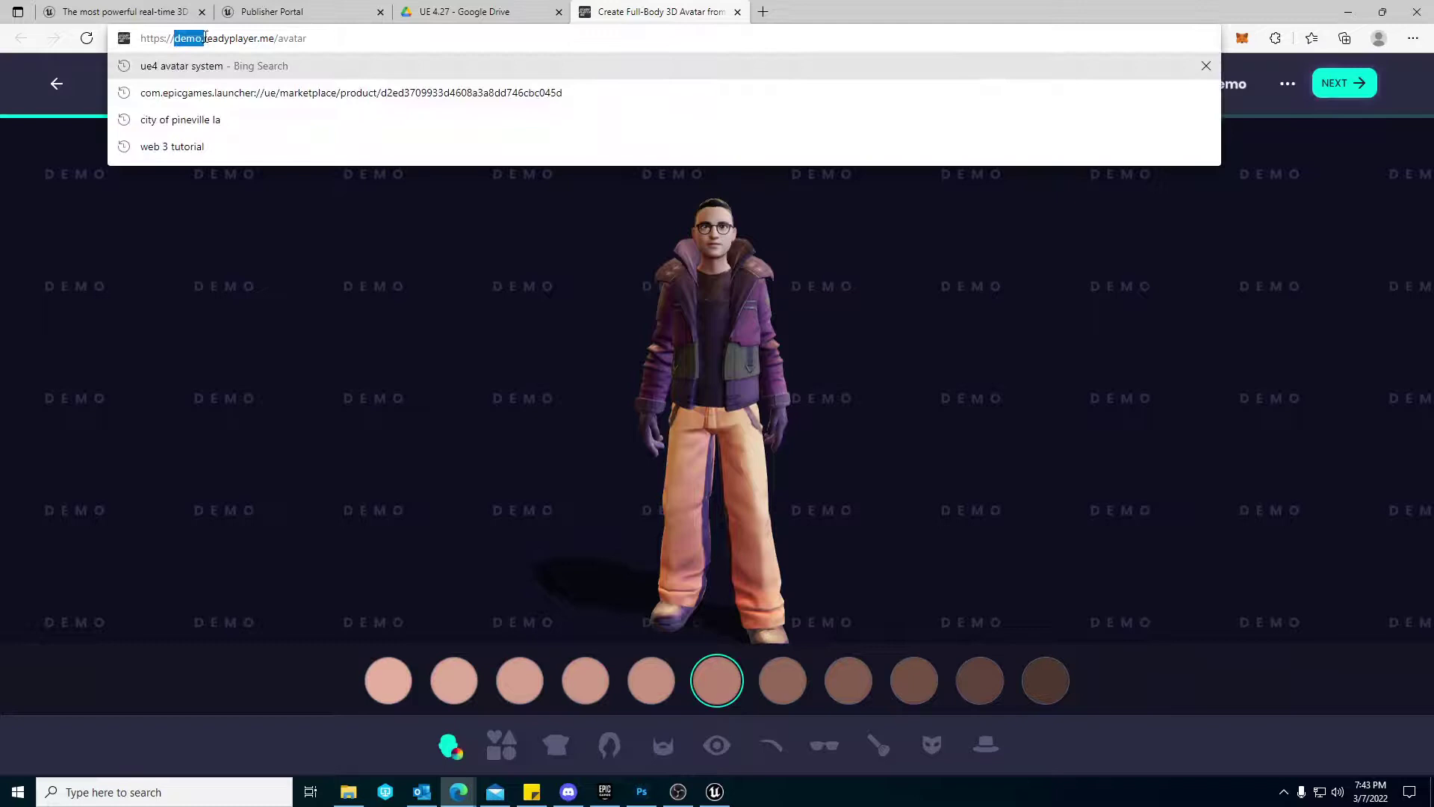
click(303, 319)
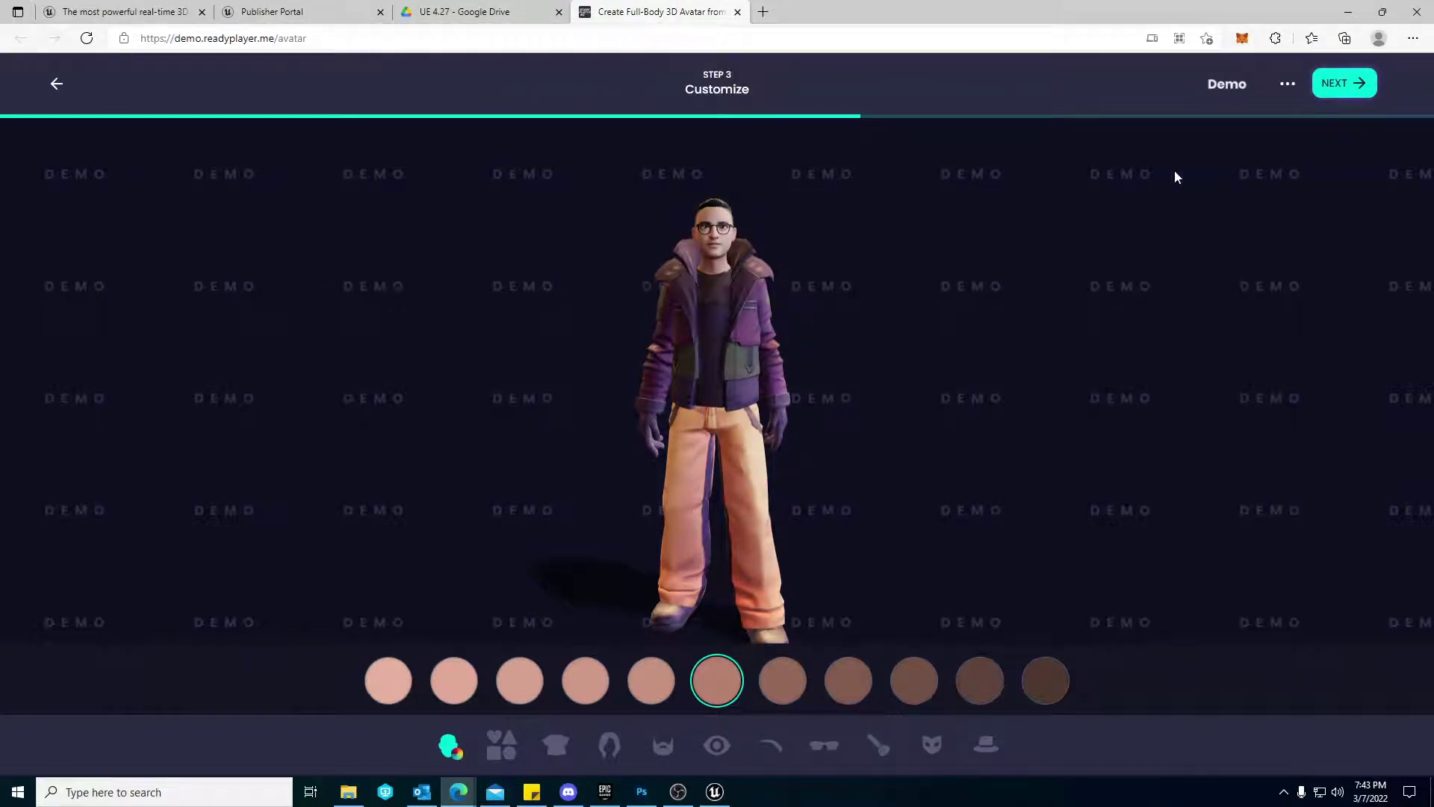
click(321, 38)
text(demo)
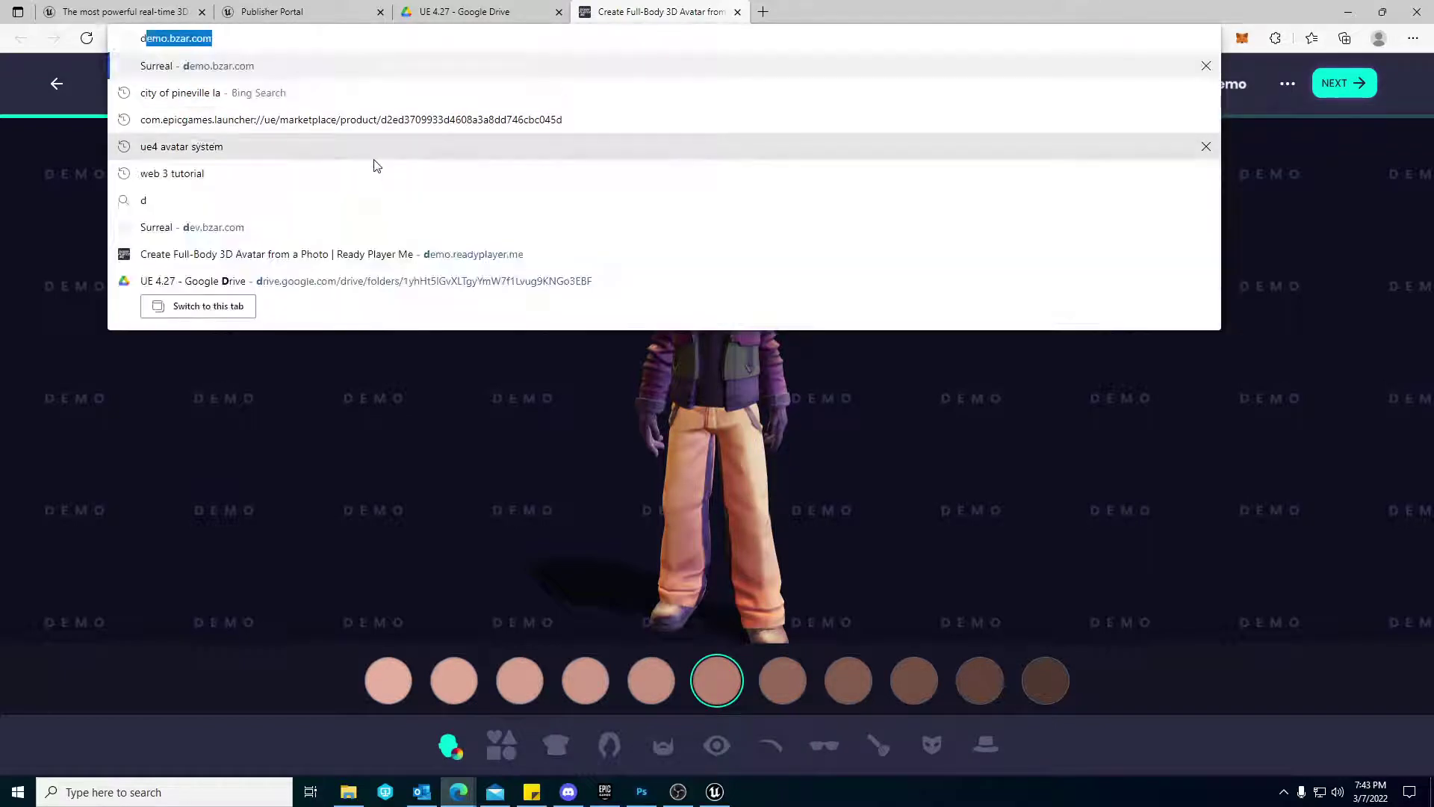
key(BackSpace)
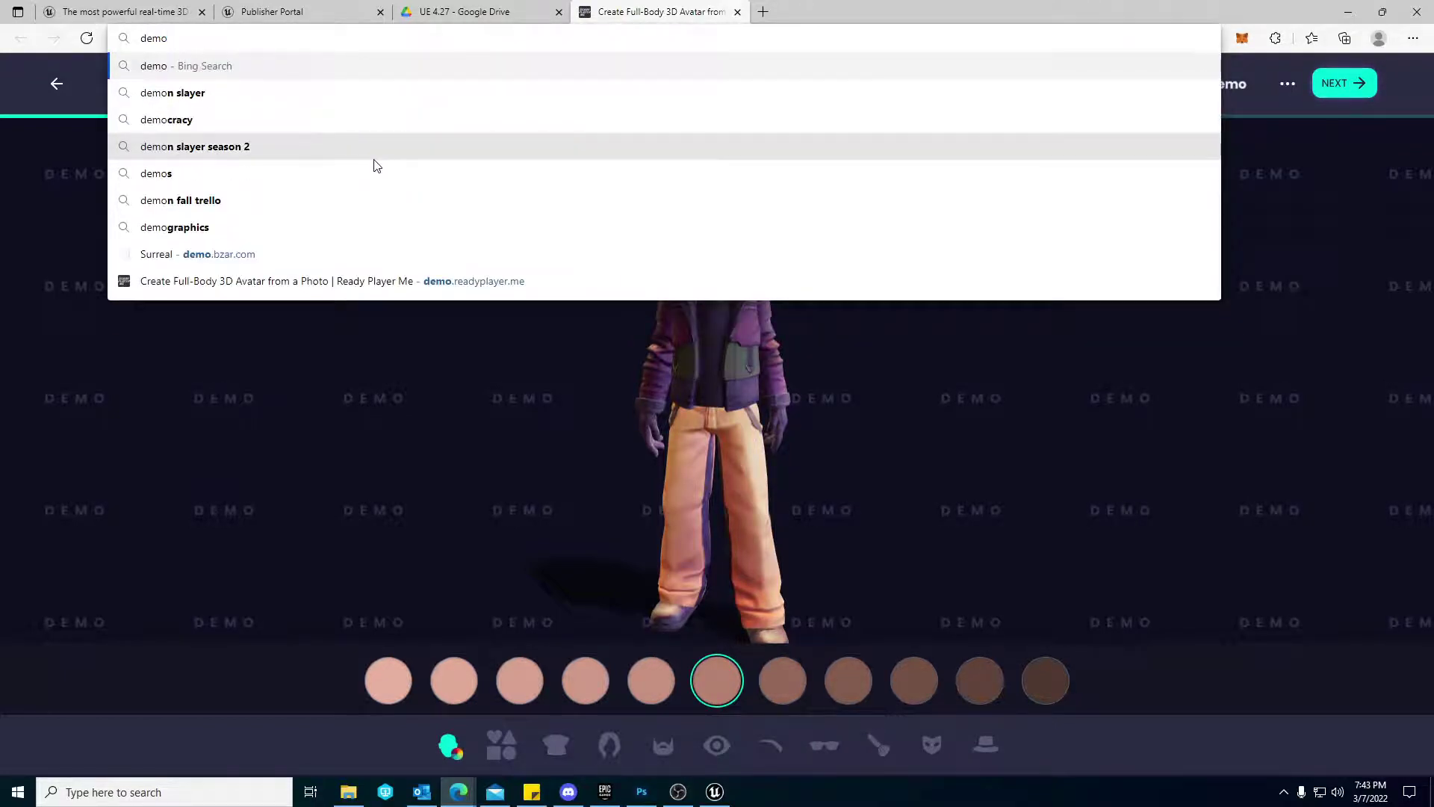
text(.ready)
key(Return)
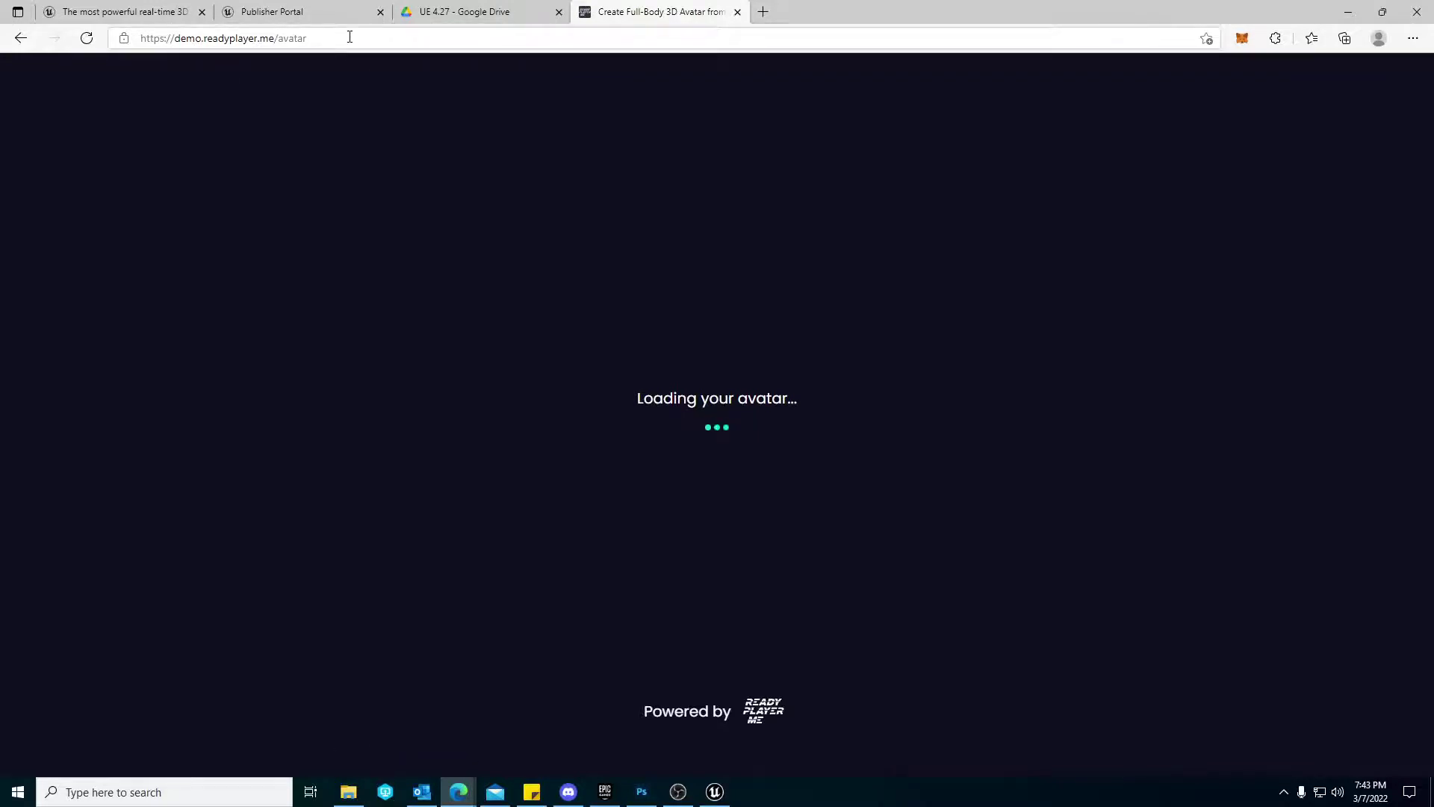
click(348, 37)
text(0)
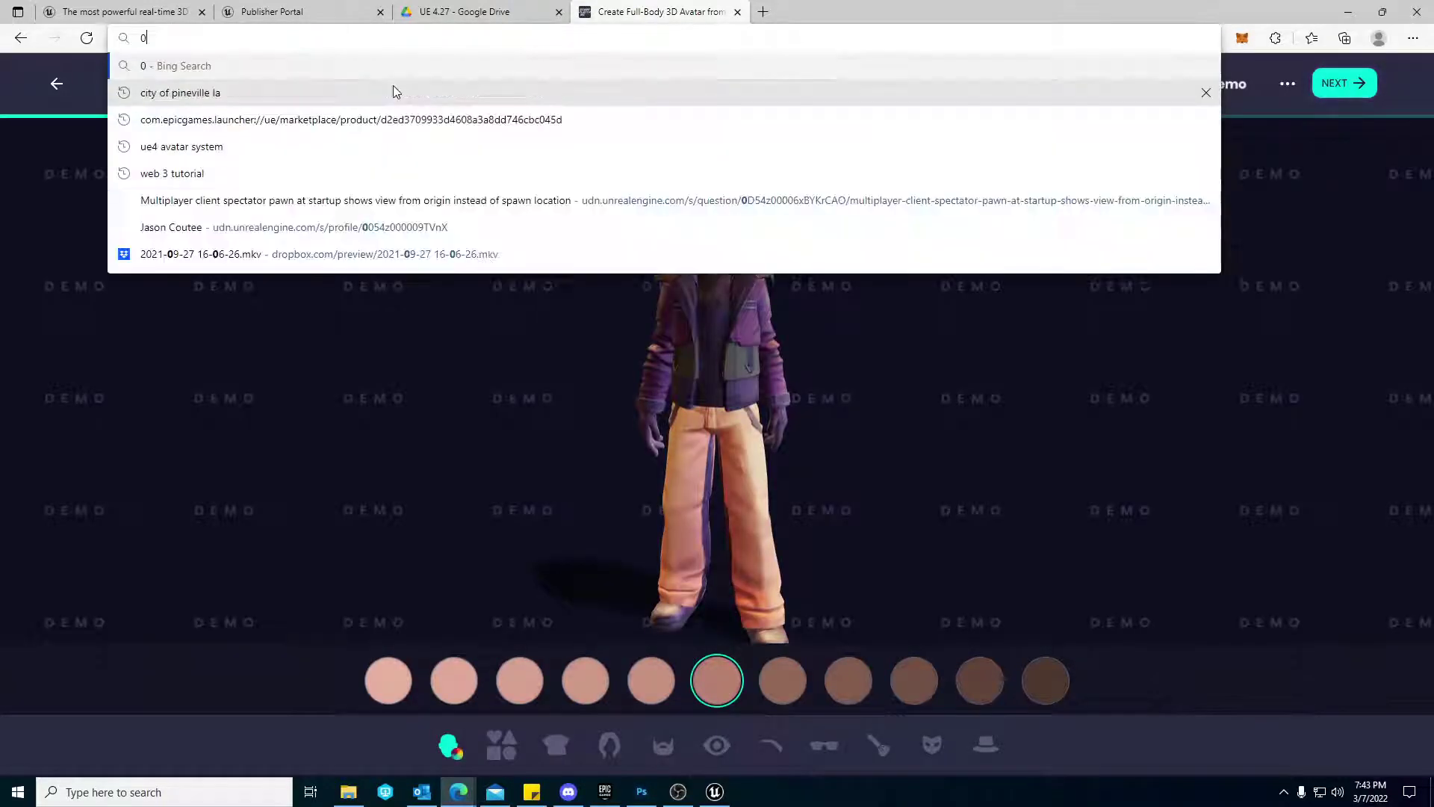
key(Escape)
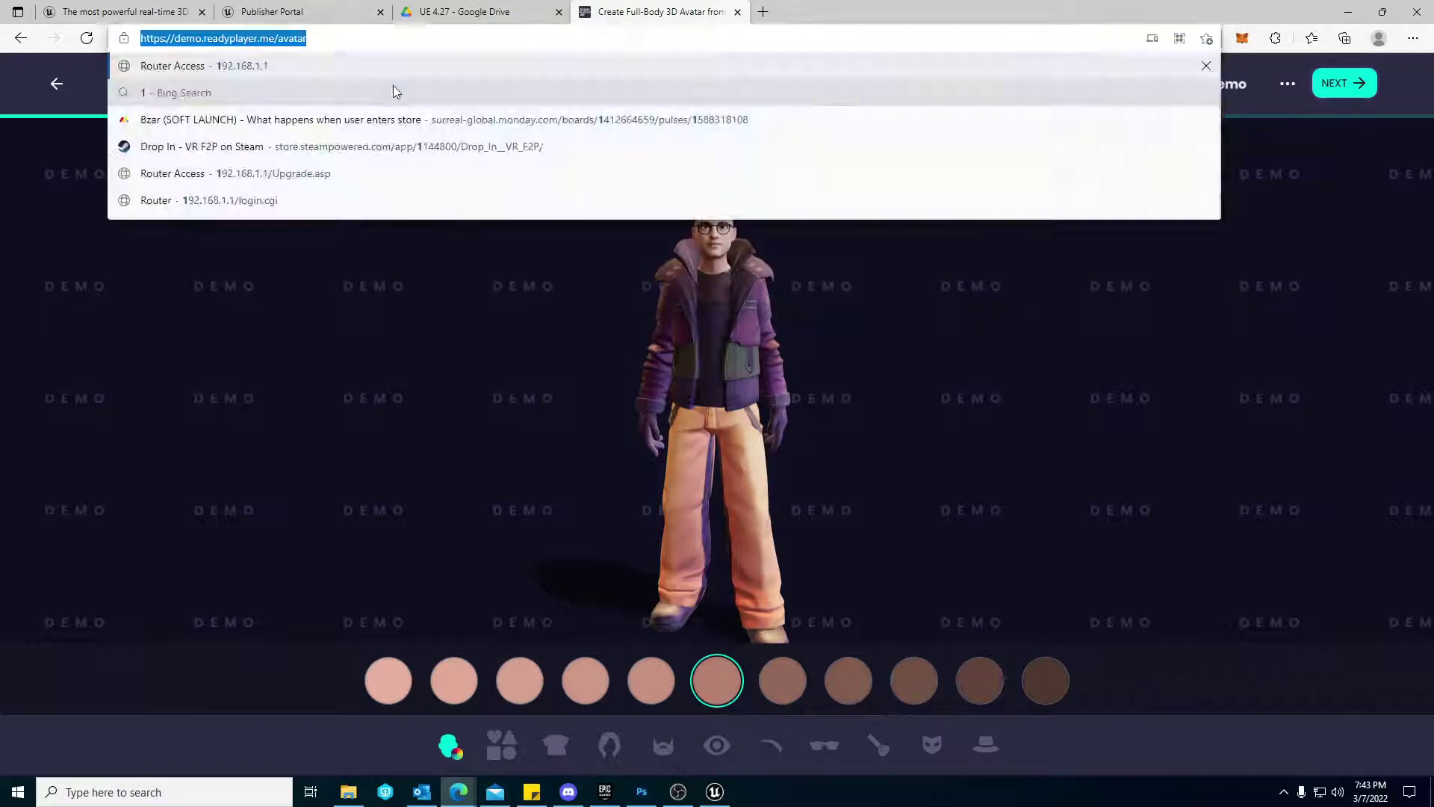
key(Escape)
key(End)
key(BackSpace)
key(BackSpace)
key(BackSpace)
key(BackSpace)
key(BackSpace)
key(BackSpace)
key(BackSpace)
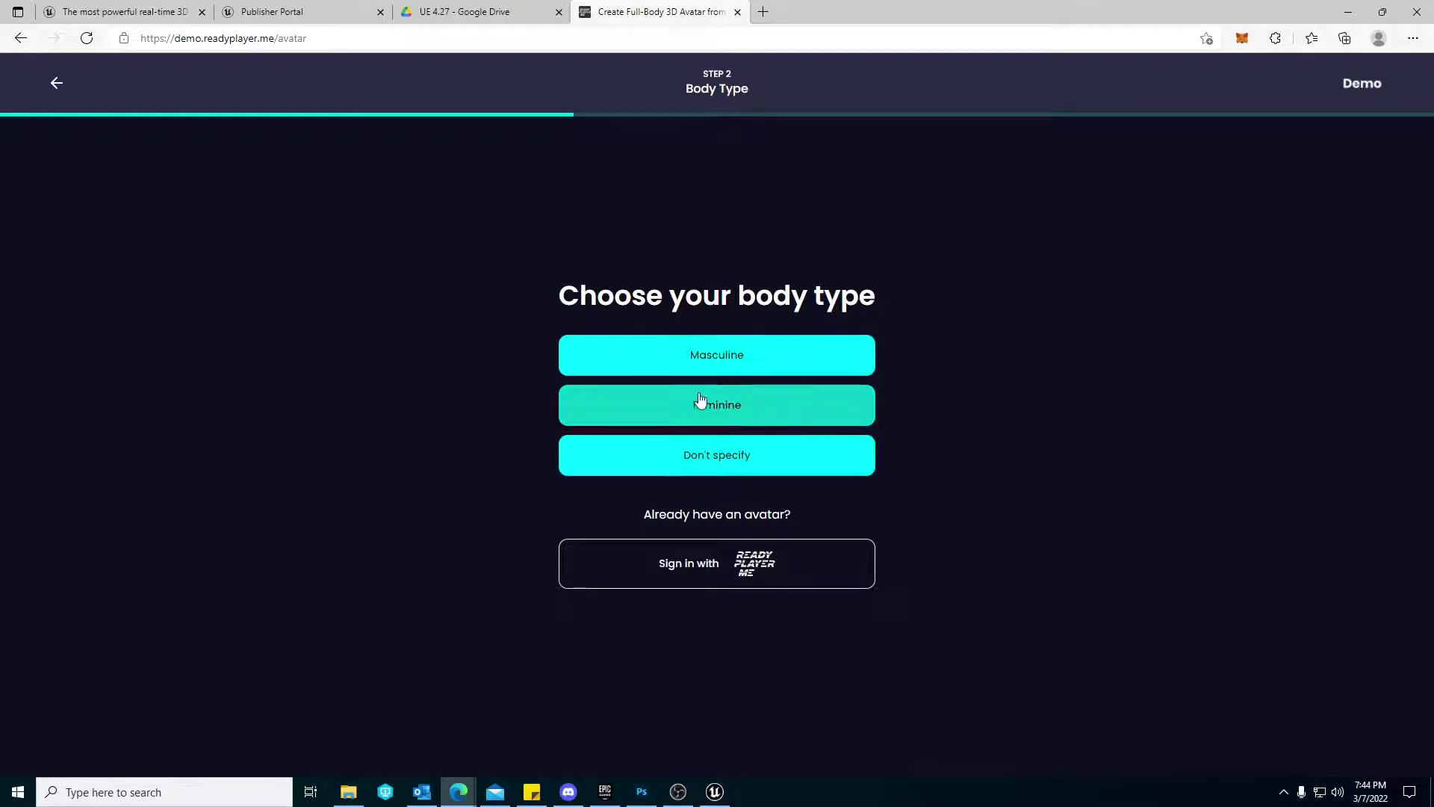
Create a masculine avatar without a photo, based on the preset with round glasses and a dark beard
click(704, 368)
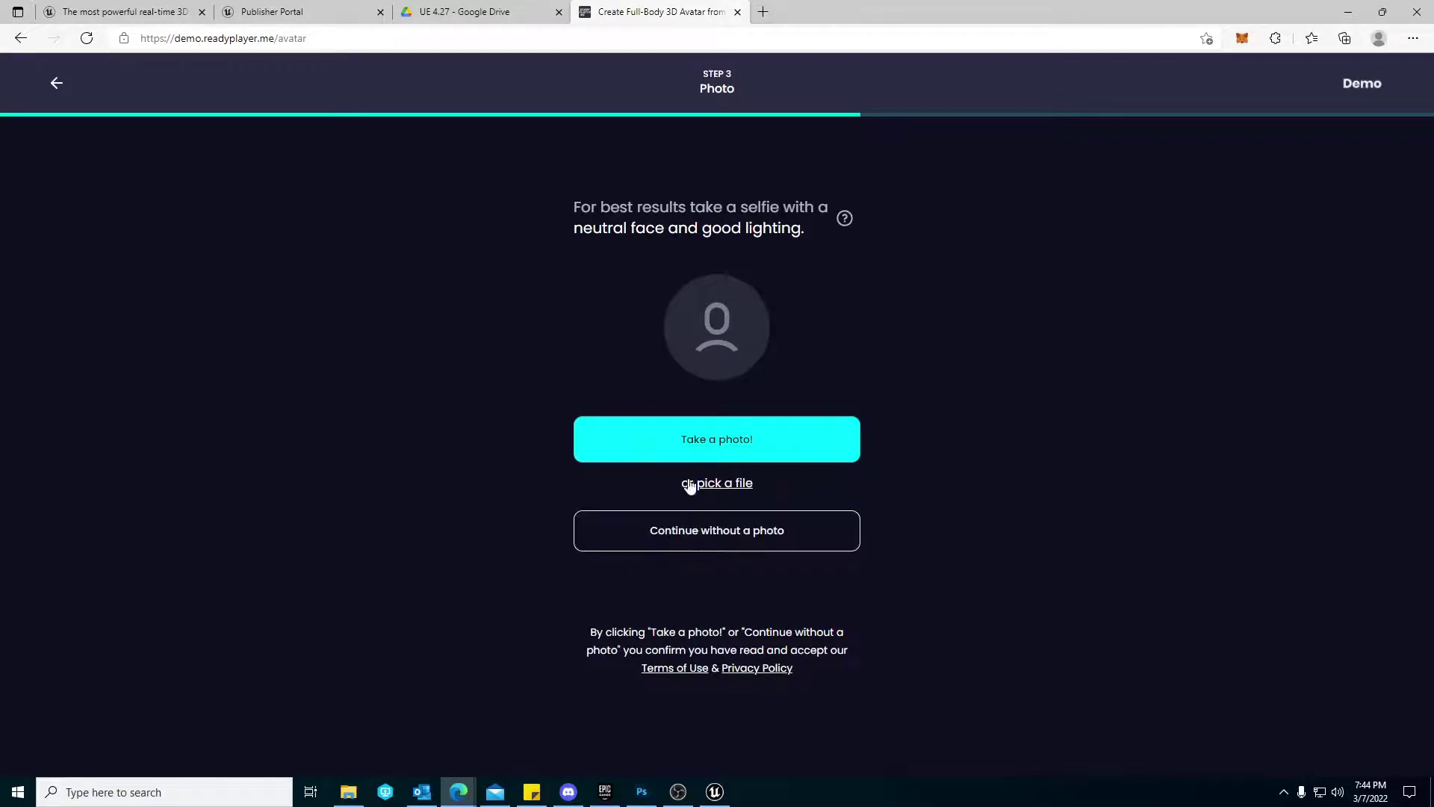
click(693, 551)
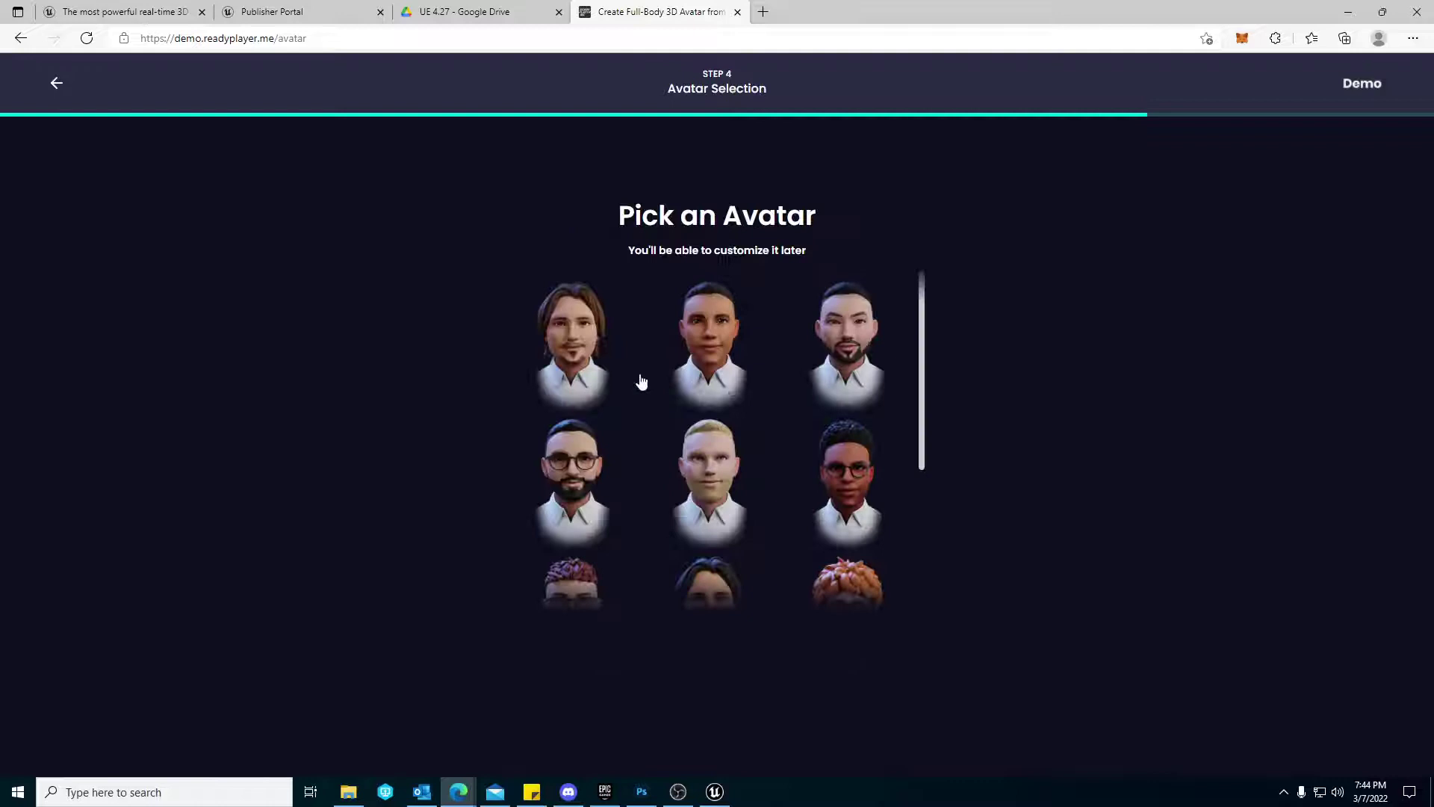
scroll(702, 359, down, 3)
scroll(717, 433, up, 3)
click(562, 469)
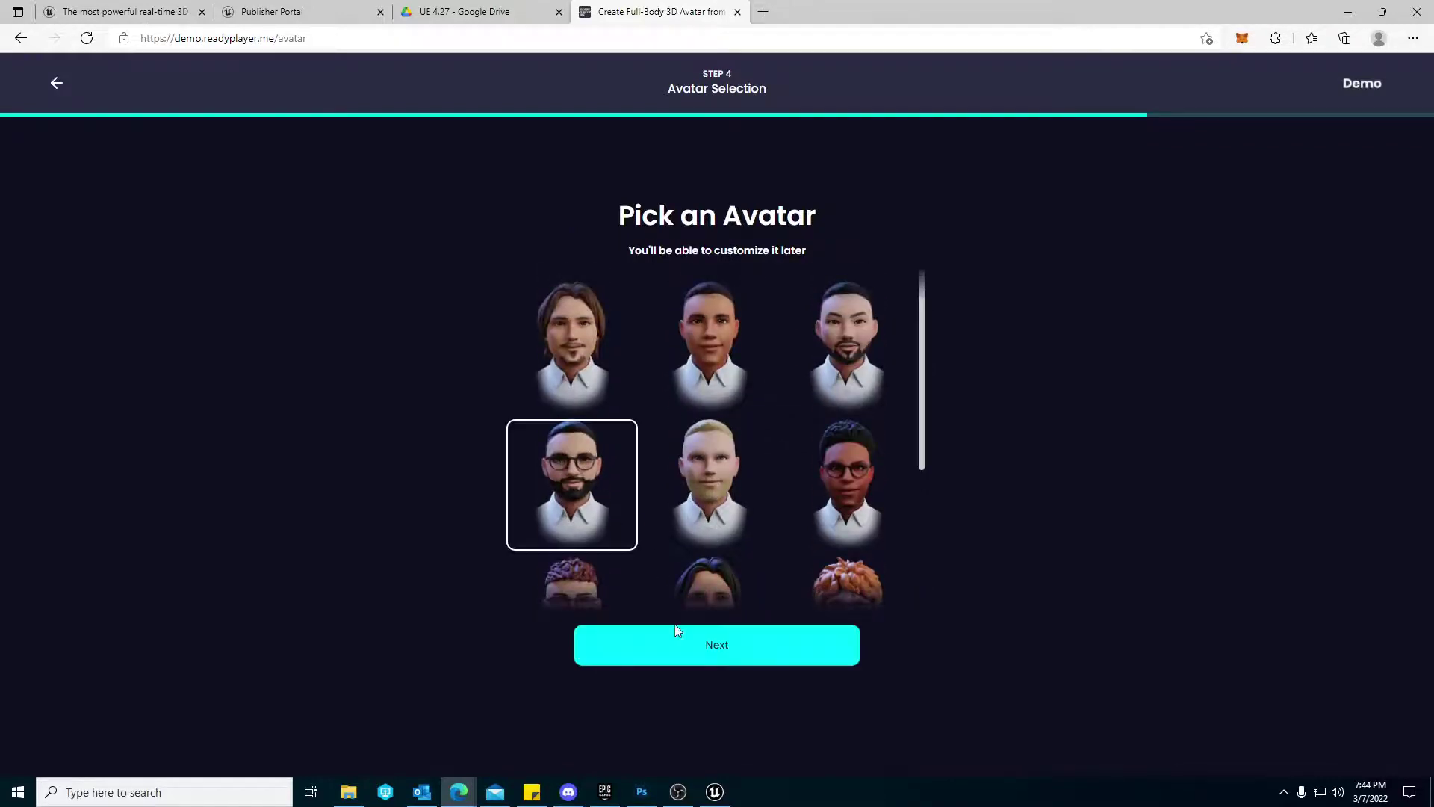
click(728, 657)
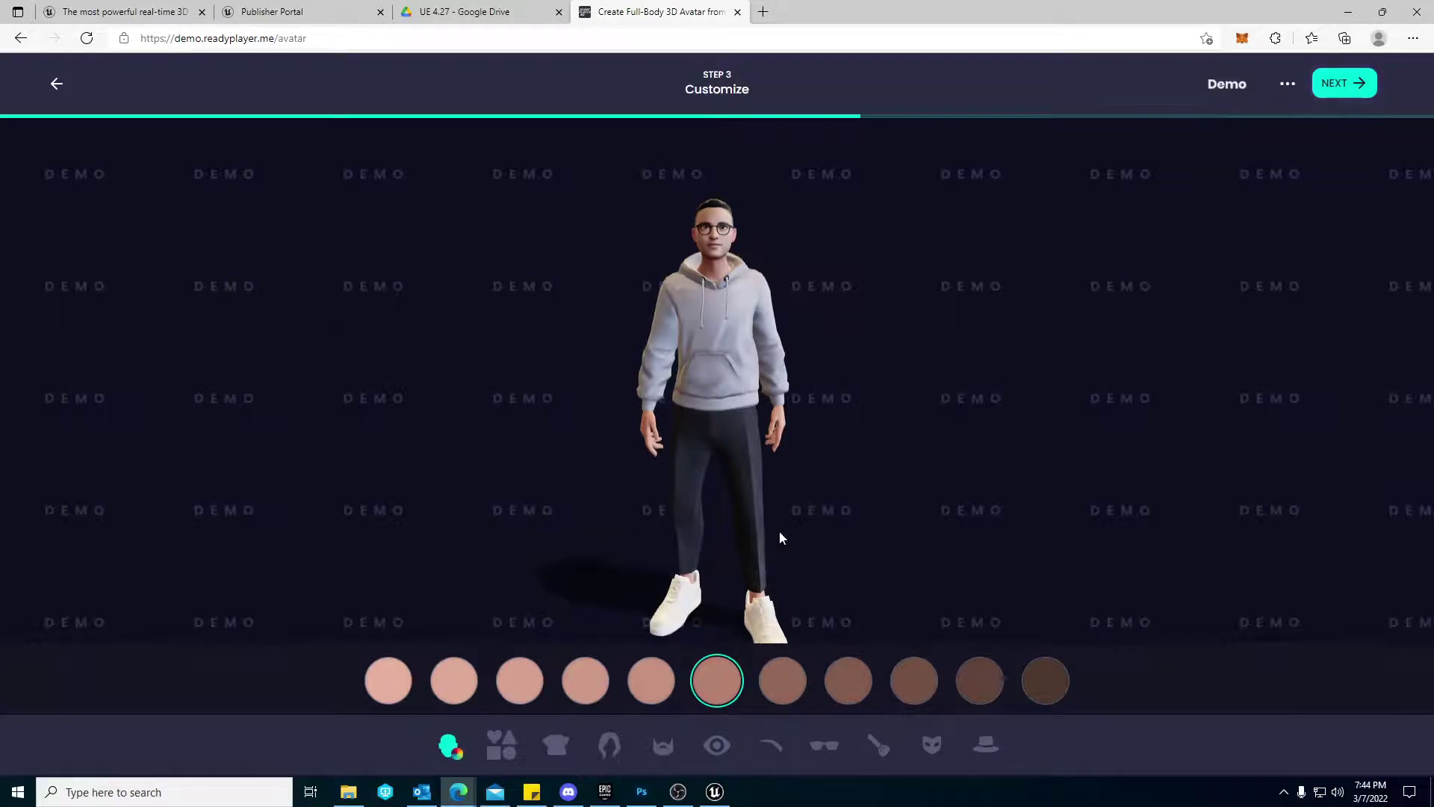
Dress the avatar in the white and red Drakes outfit and copy the finished avatar's download link
click(555, 745)
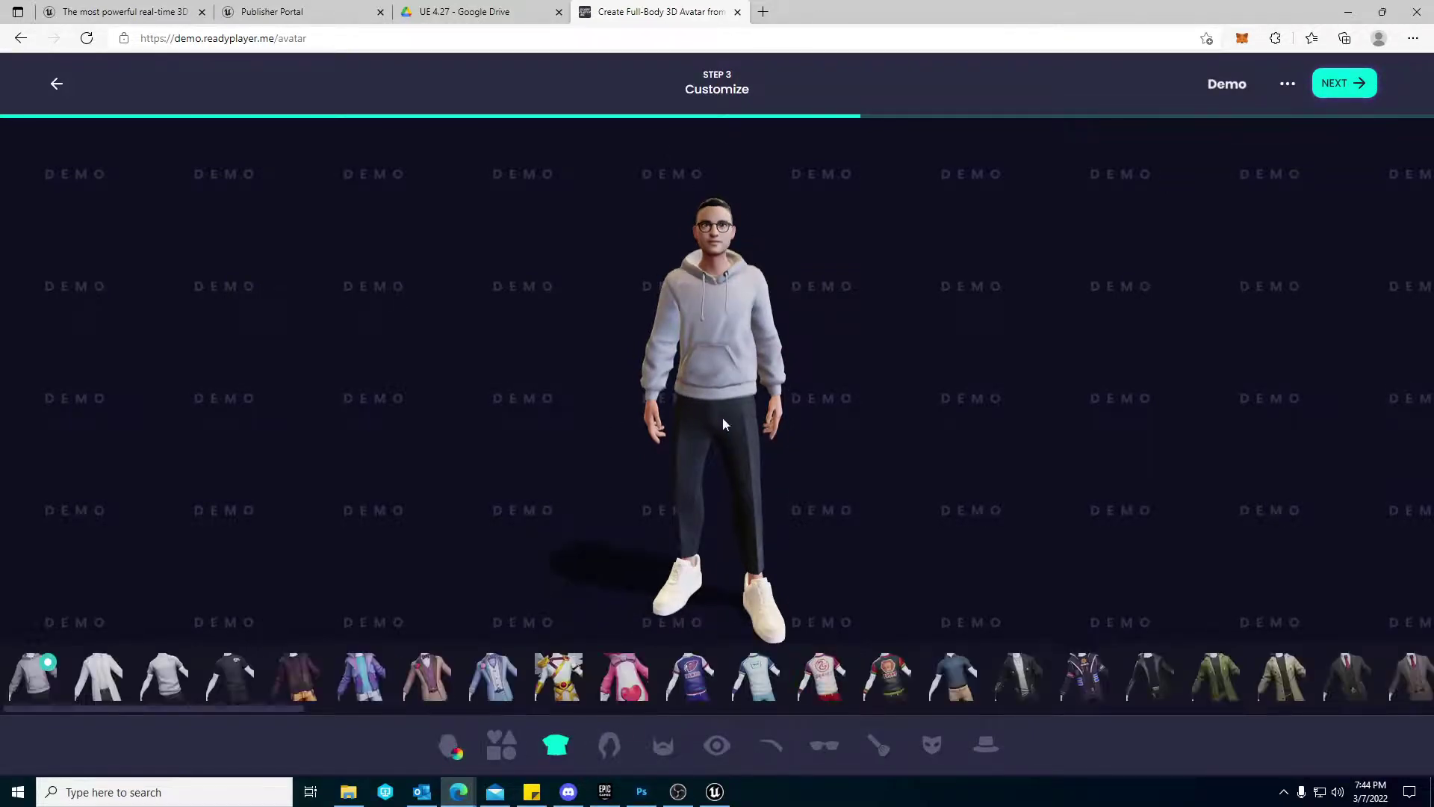
click(818, 681)
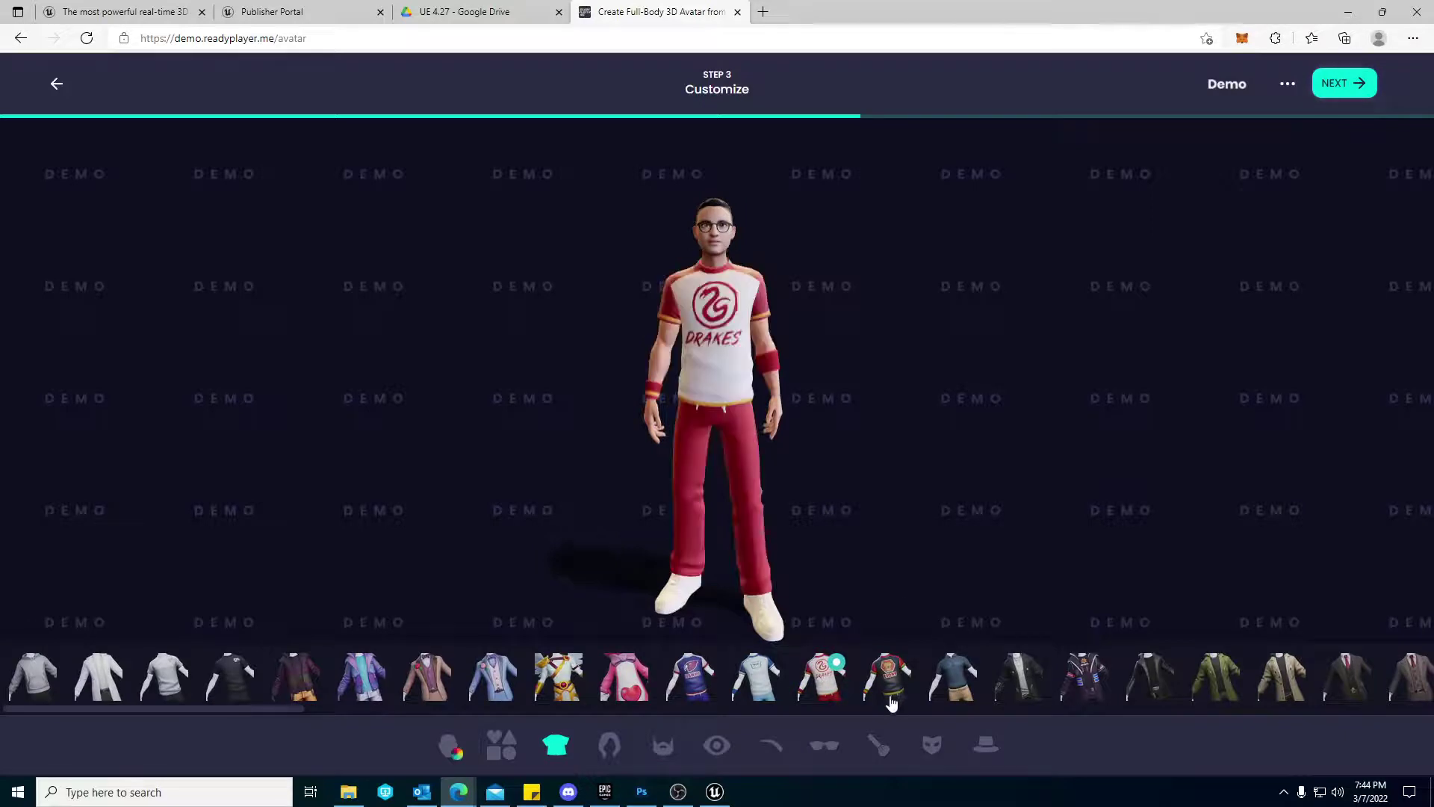
click(1344, 83)
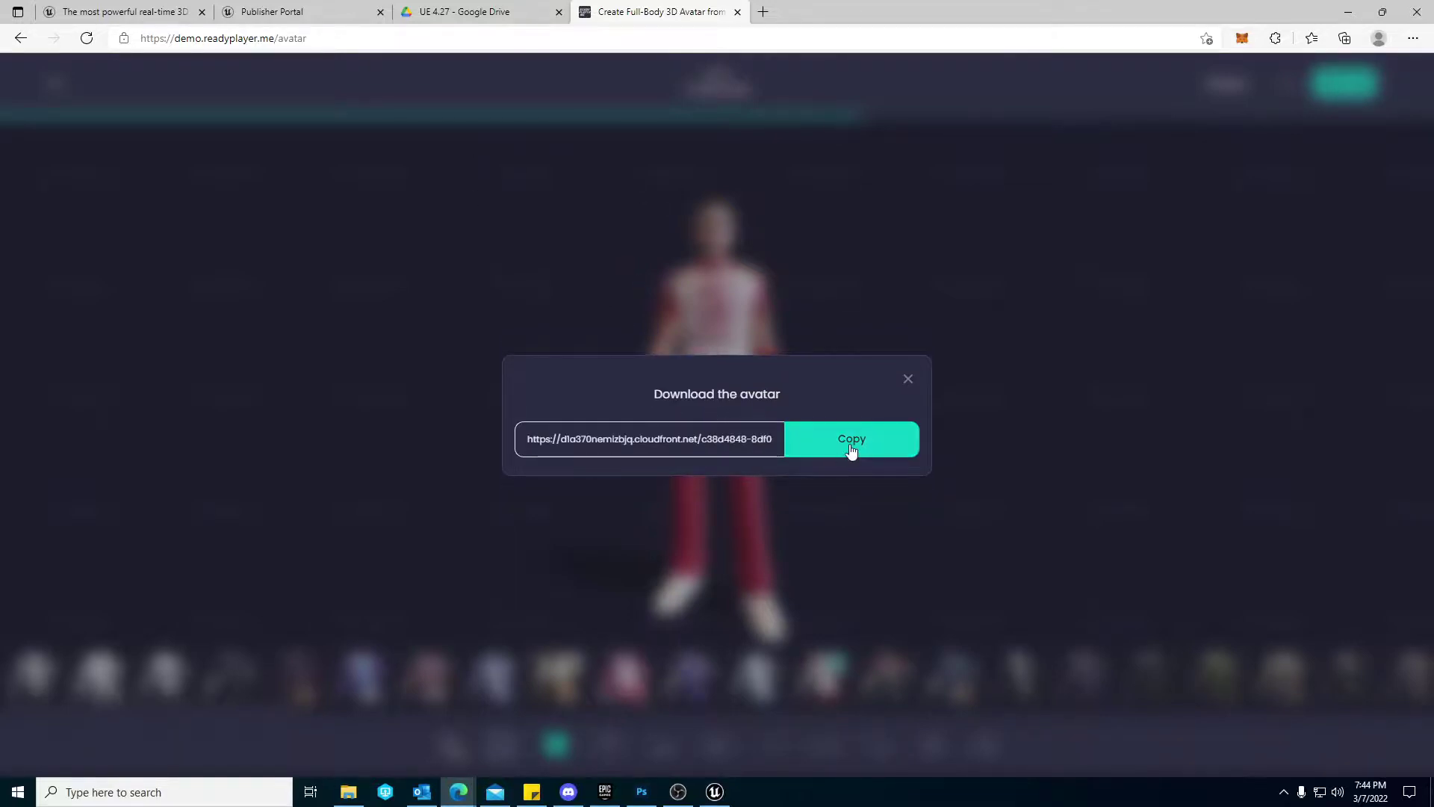
click(851, 447)
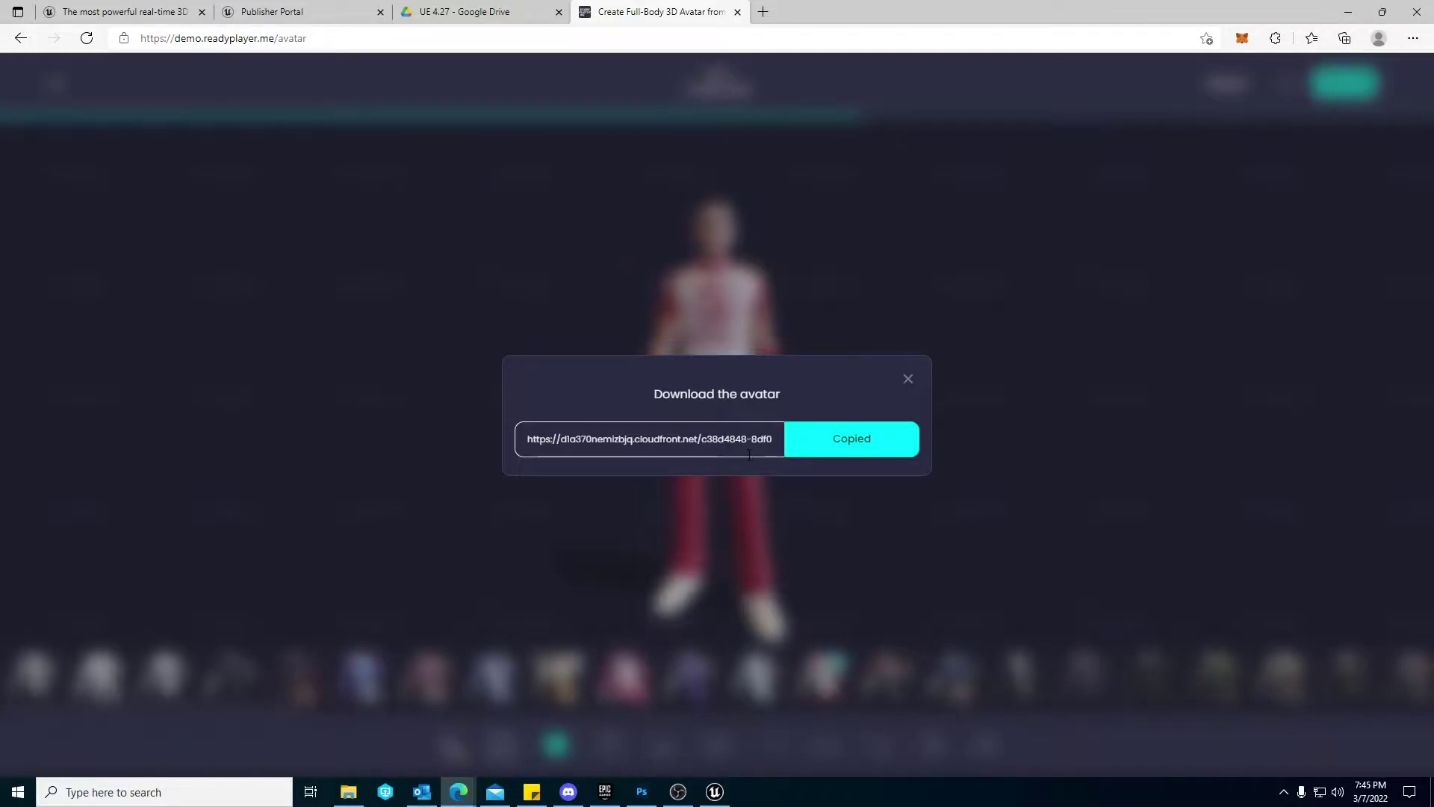
Switch to Unreal Editor and load the avatar in the running level from the copied link
click(714, 791)
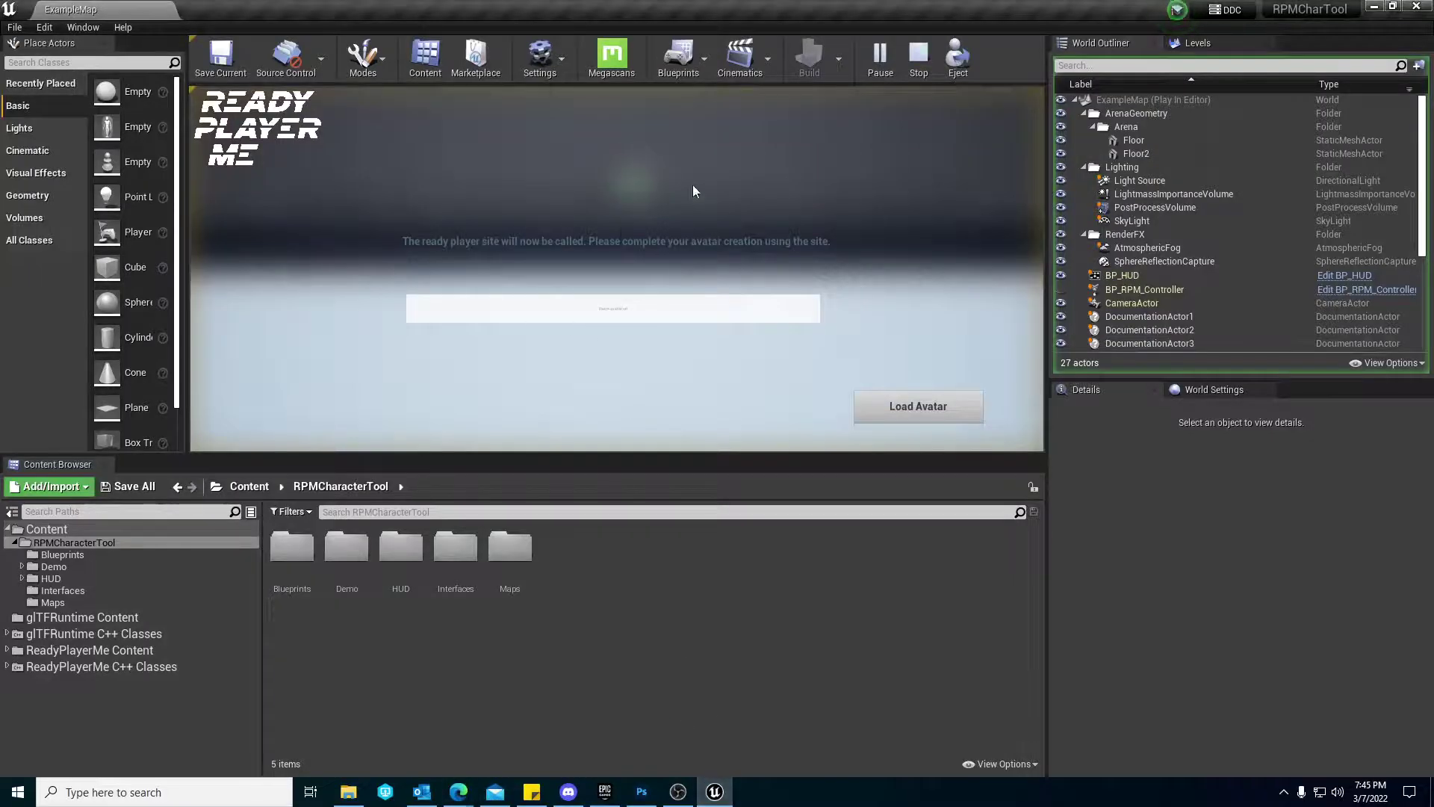
right_click(606, 311)
click(635, 385)
click(881, 419)
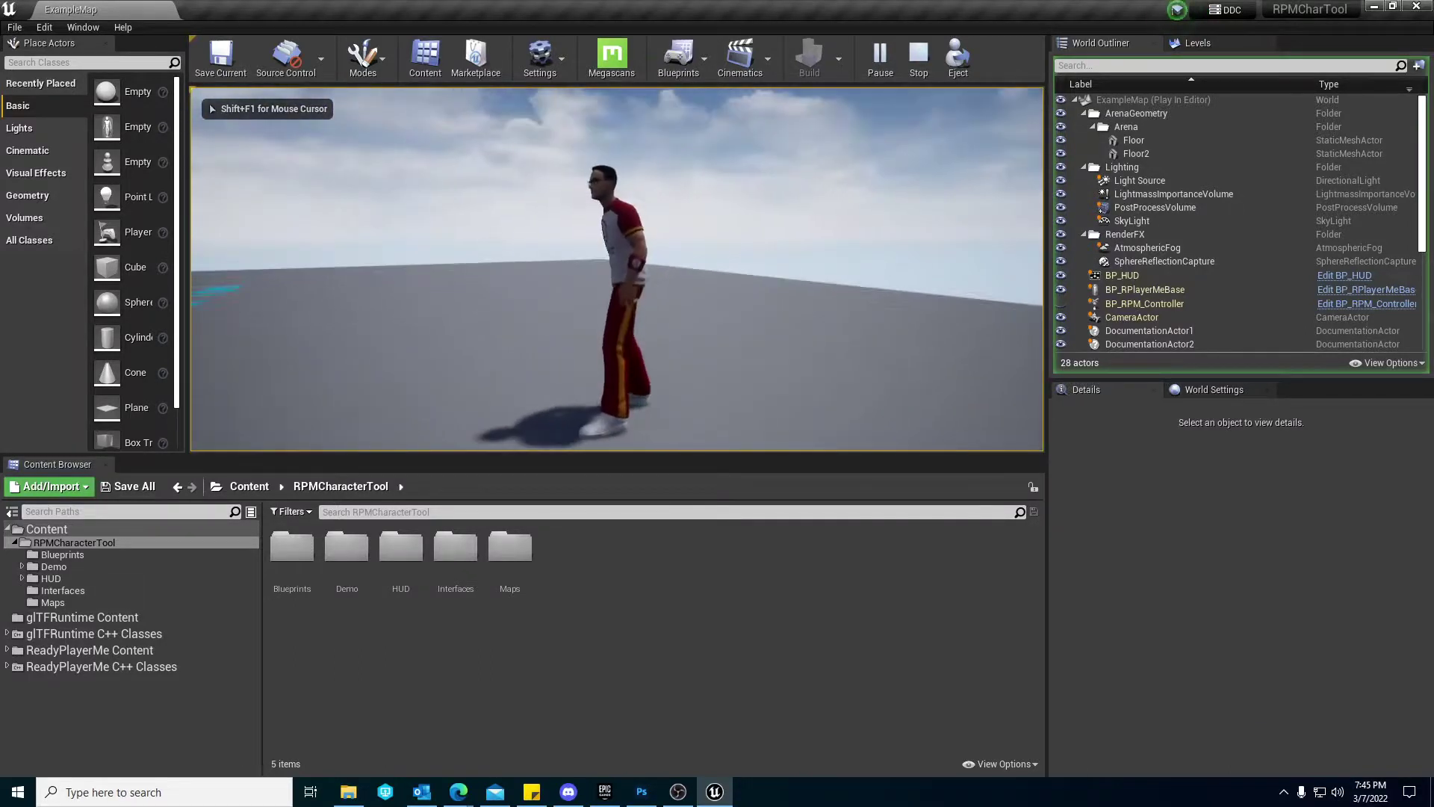
Run and jump with the loaded avatar around the level to test its movement and animations
key(w)
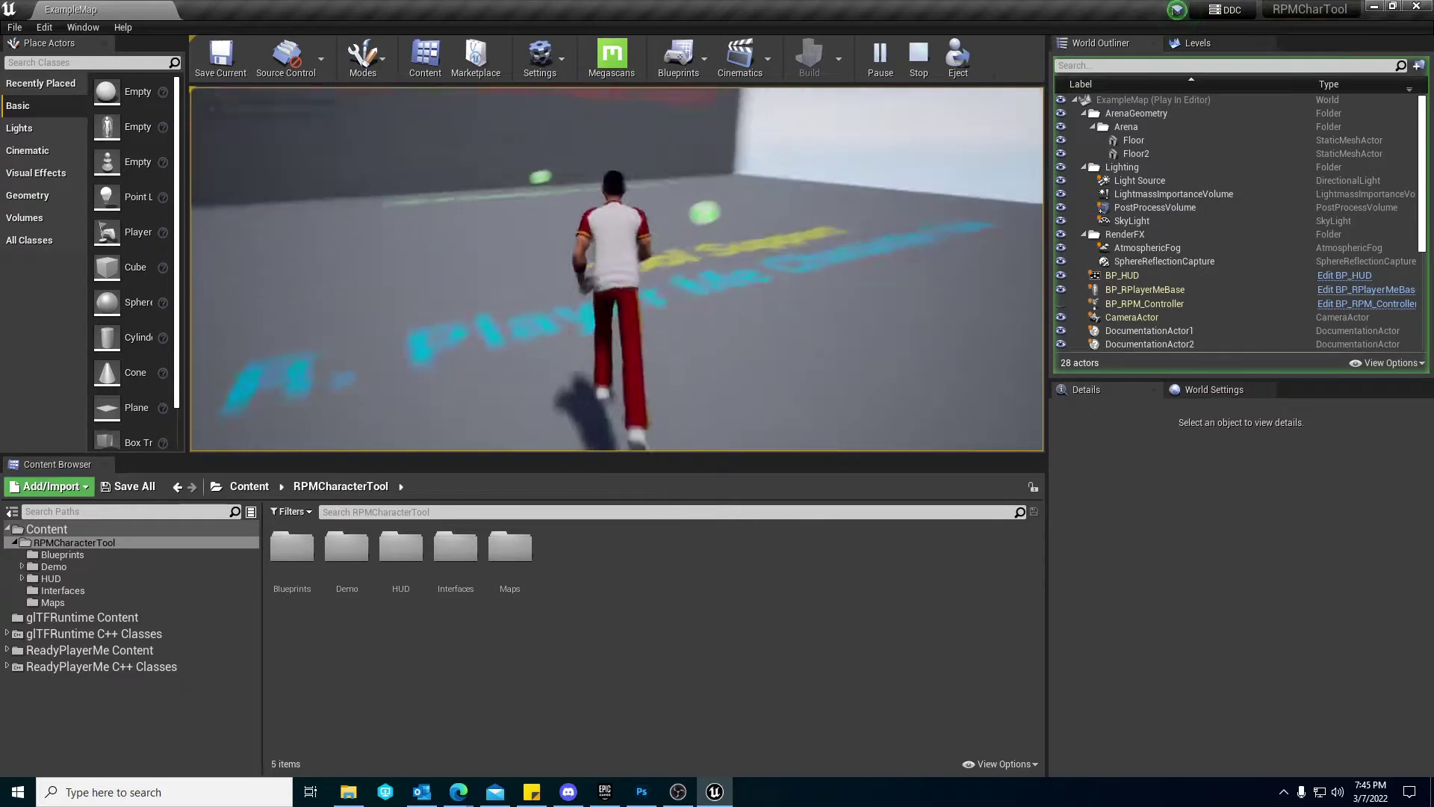
key(space)
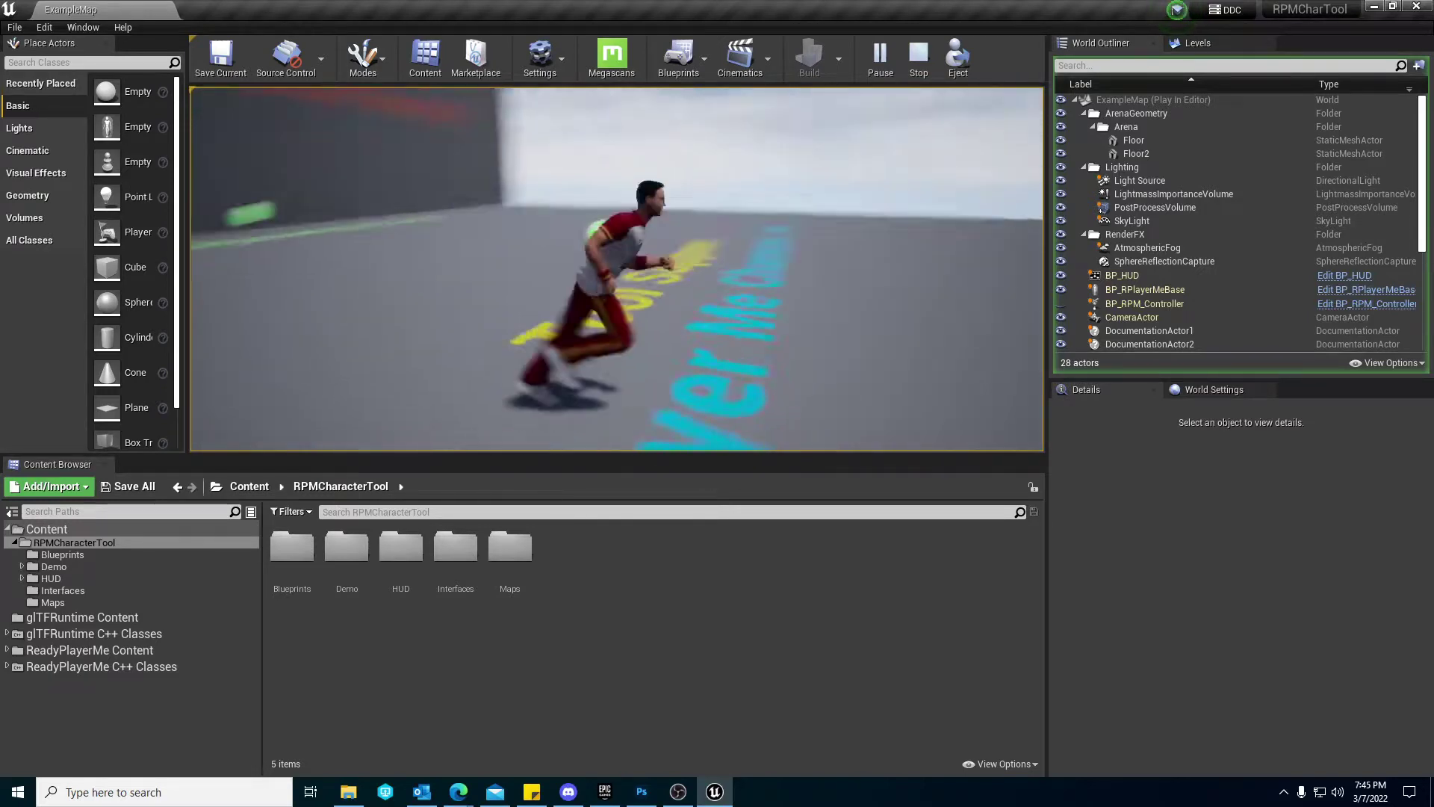
key(s)
key(w)
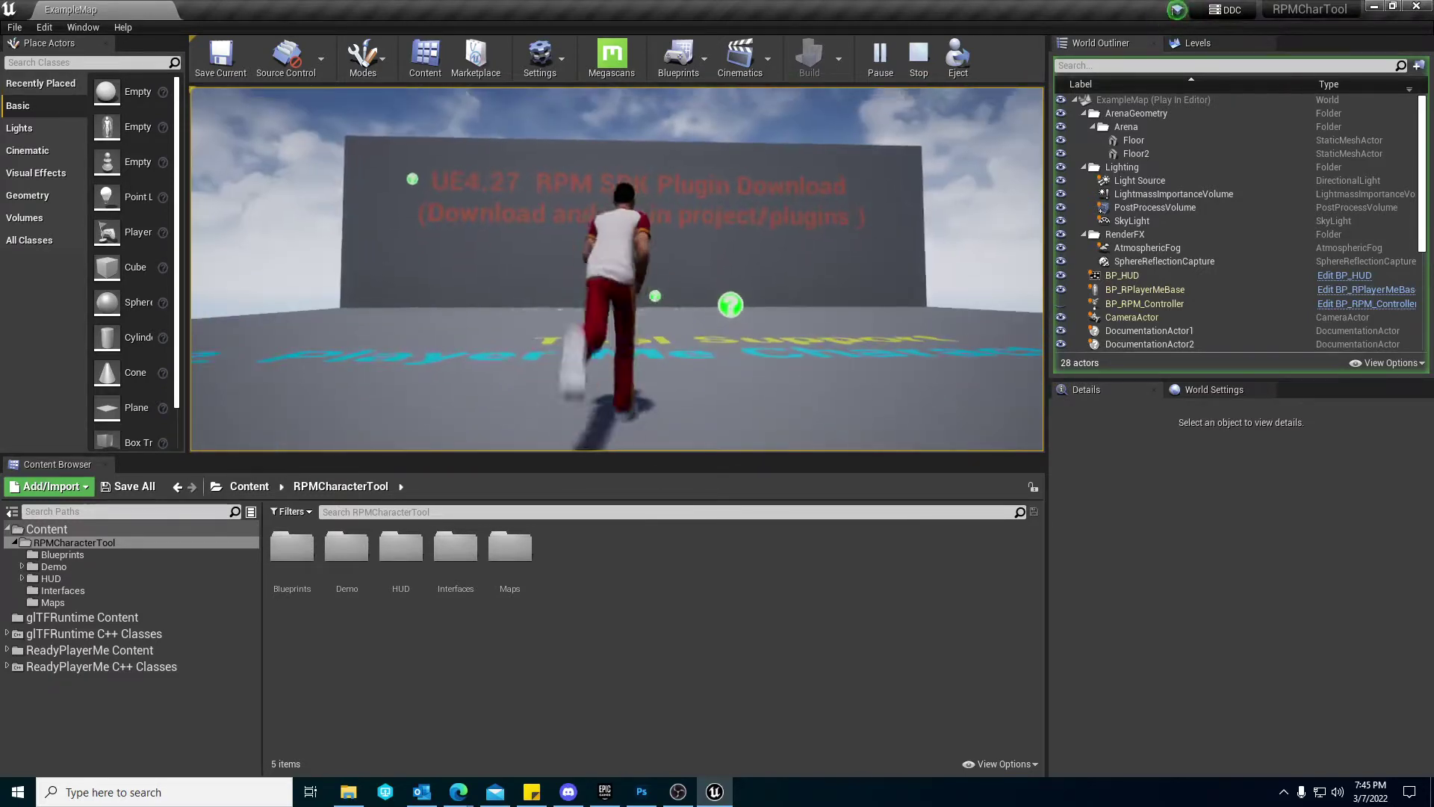
key(d)
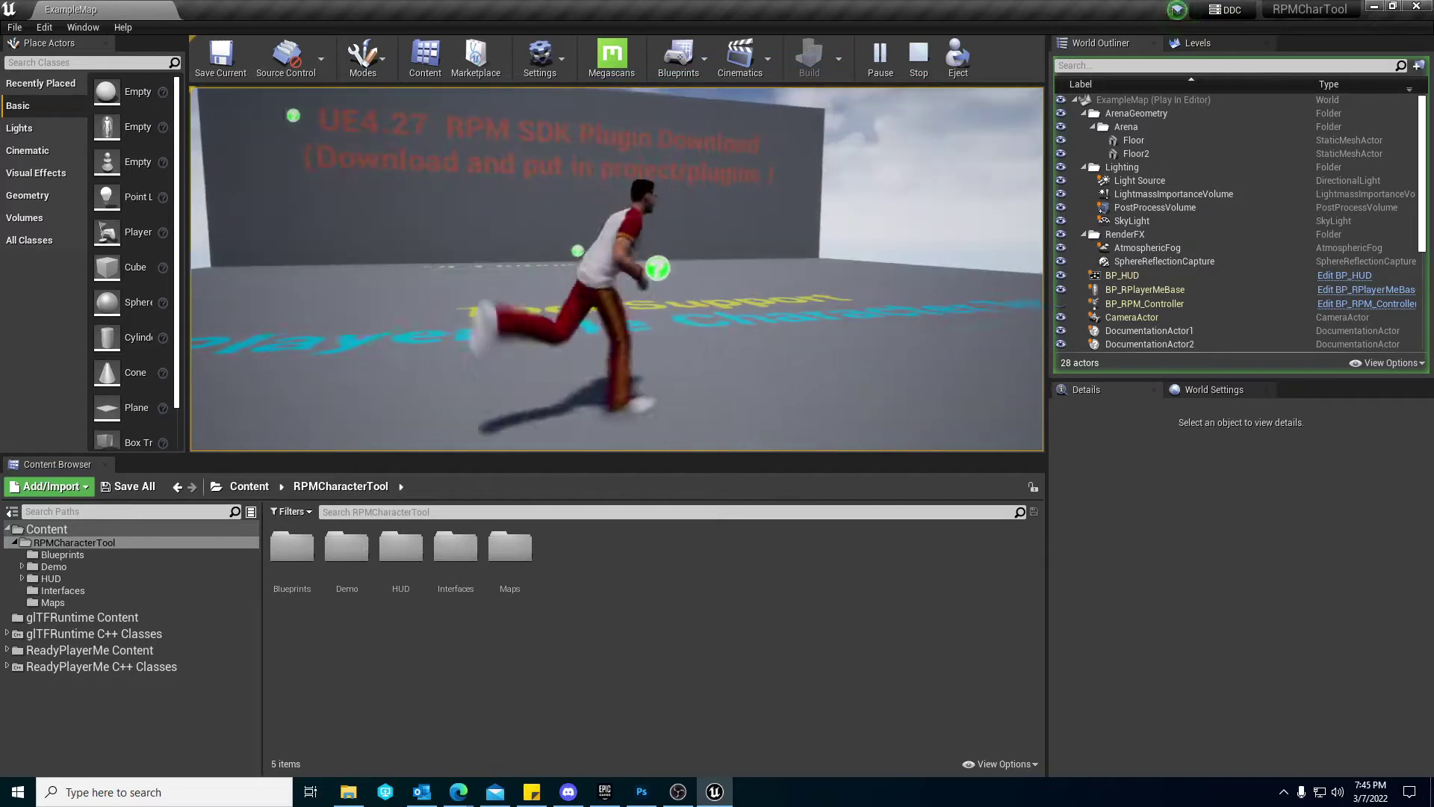
key(w)
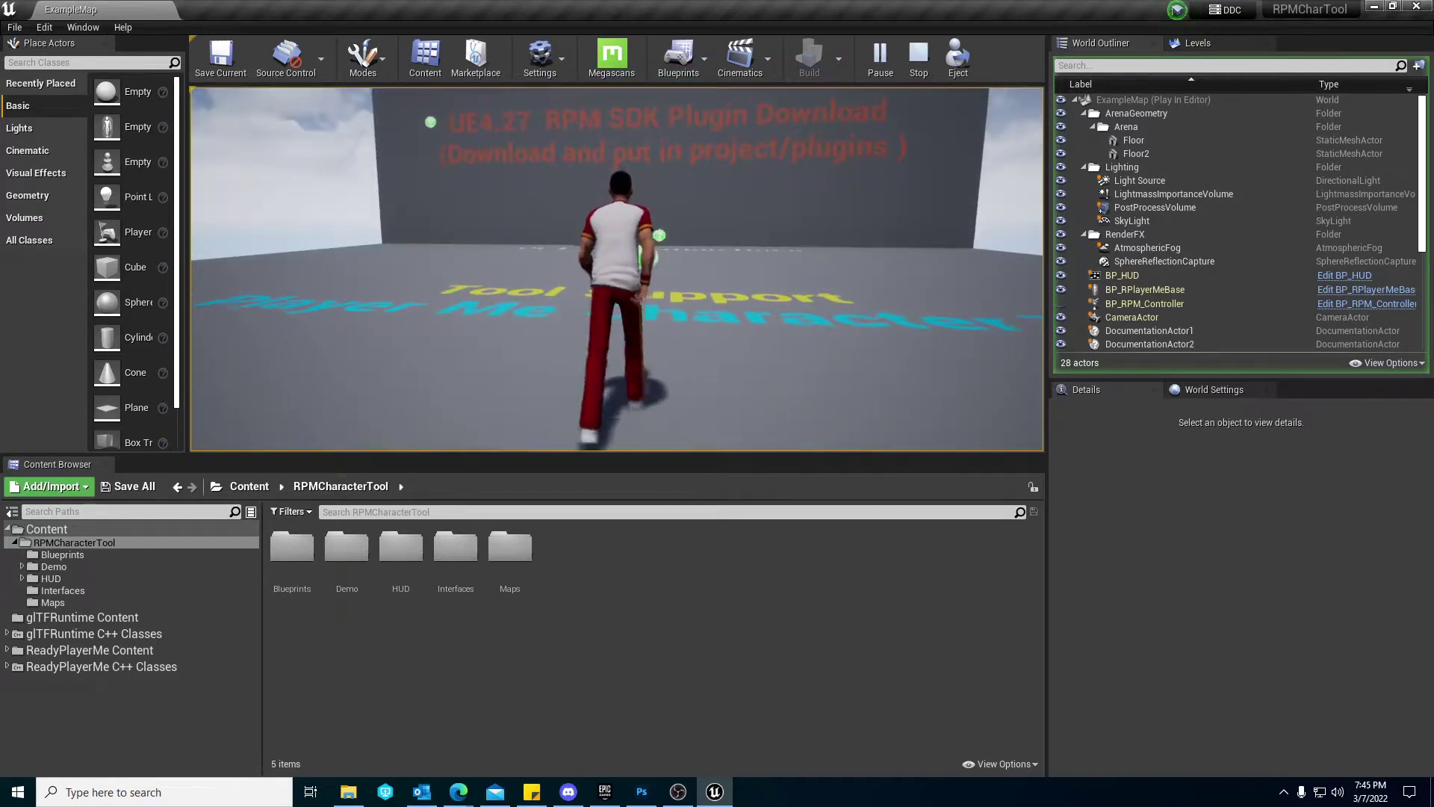